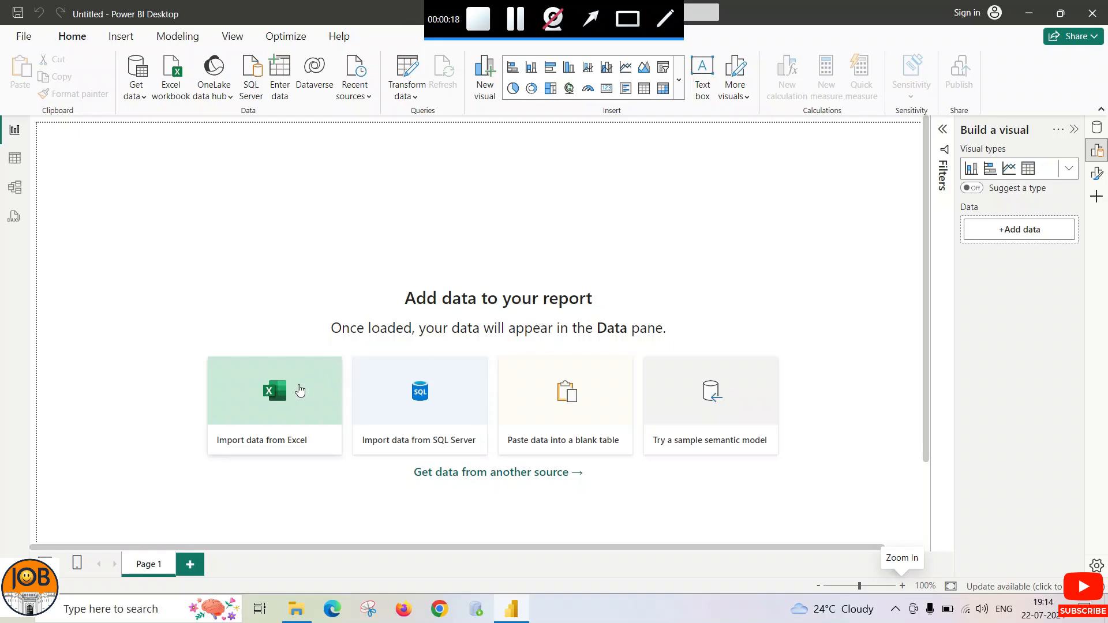
- Import the Text and Text2 sheets from the Video 25 Excel workbook and open them for transformation
click(283, 362)
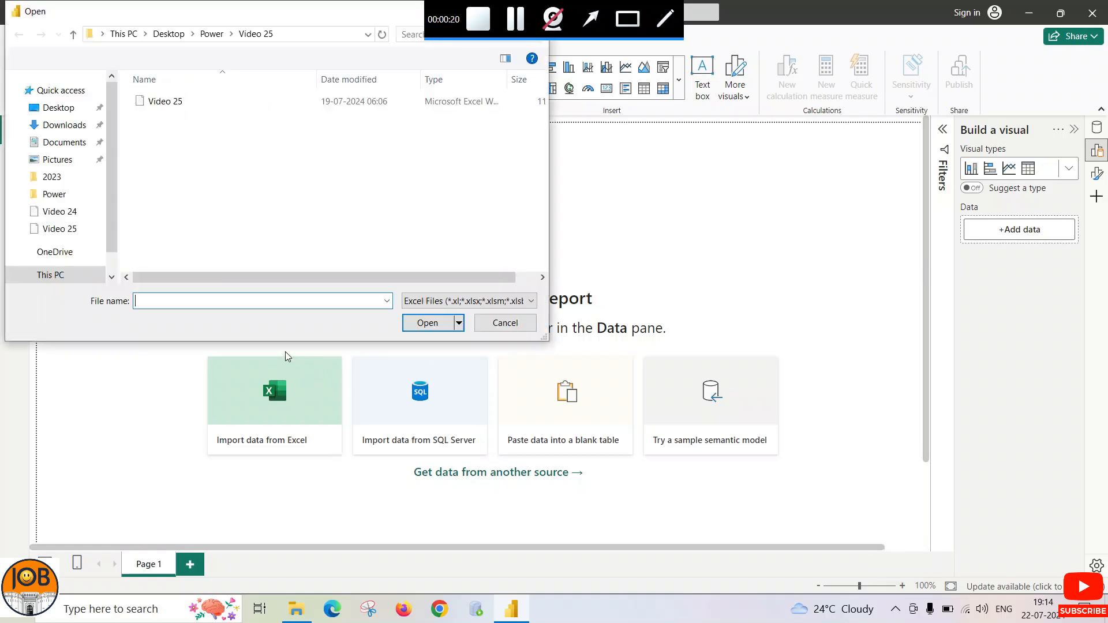
double_click(181, 103)
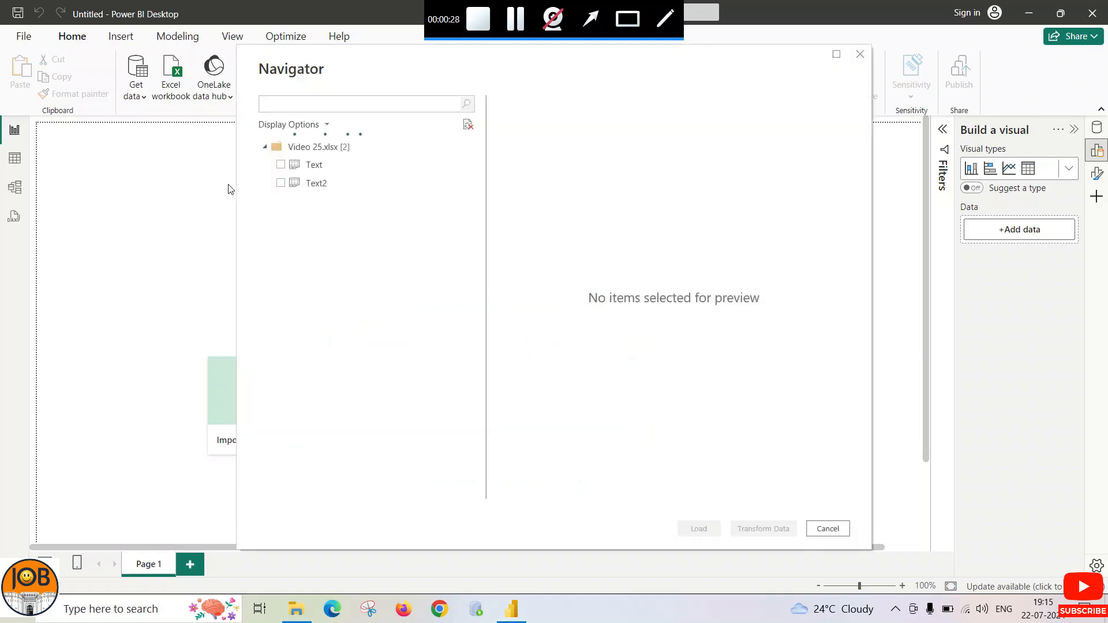
click(281, 165)
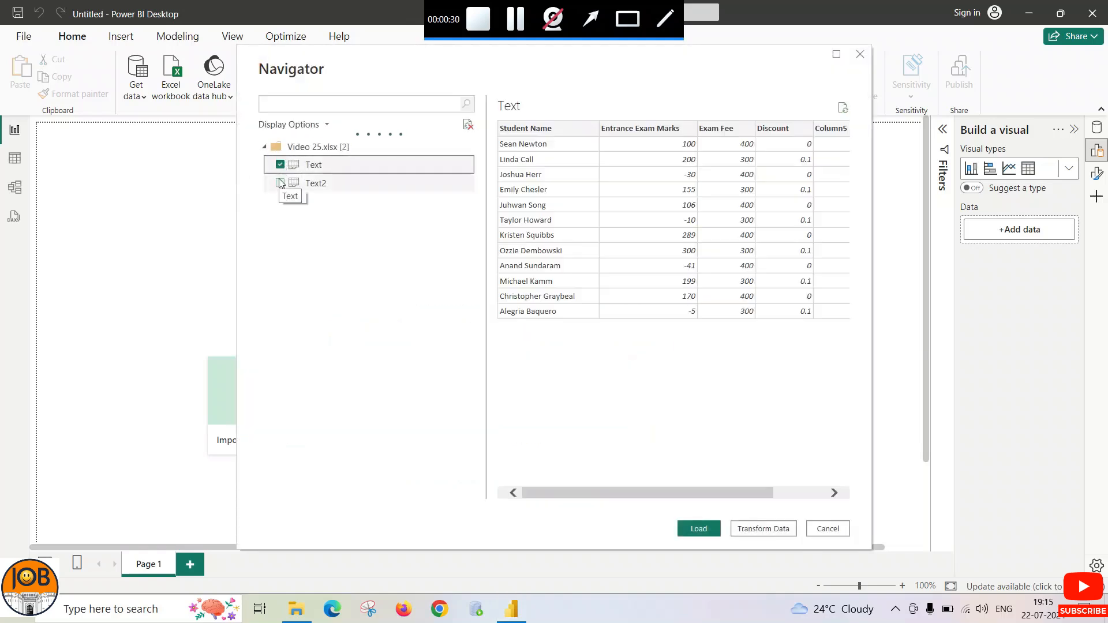
click(280, 183)
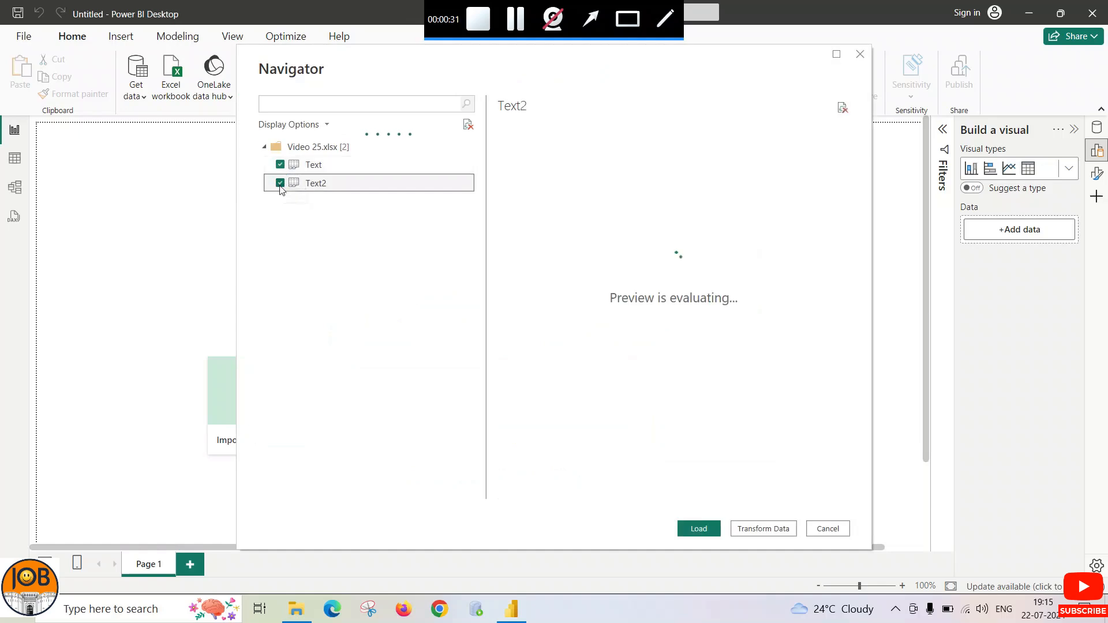
click(762, 529)
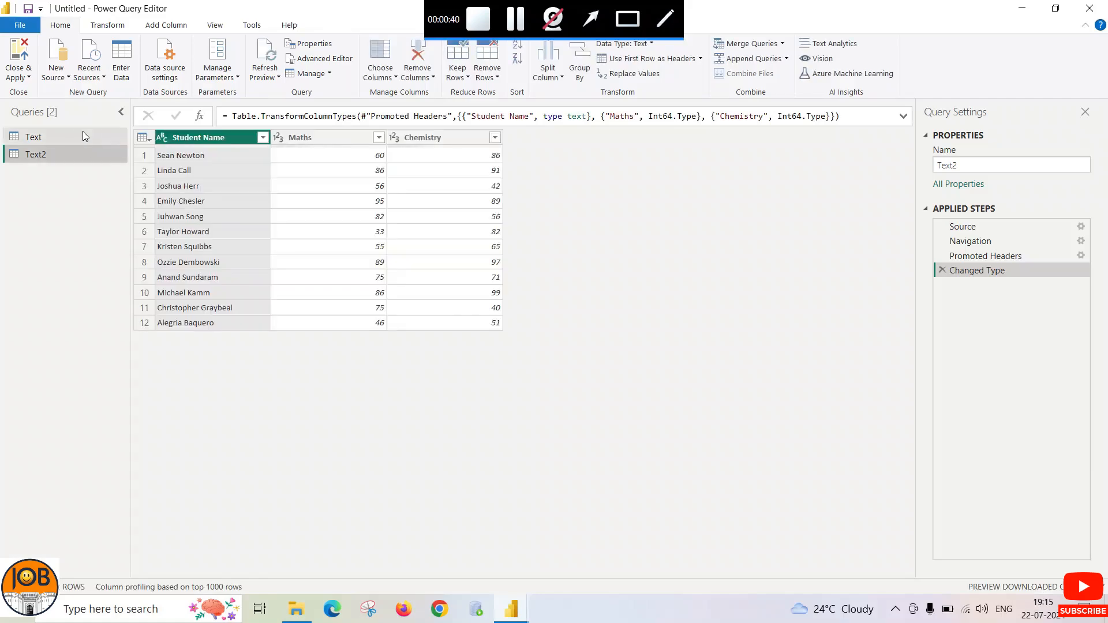
- Remove the empty Column5 and Column6 from the Text query
click(75, 137)
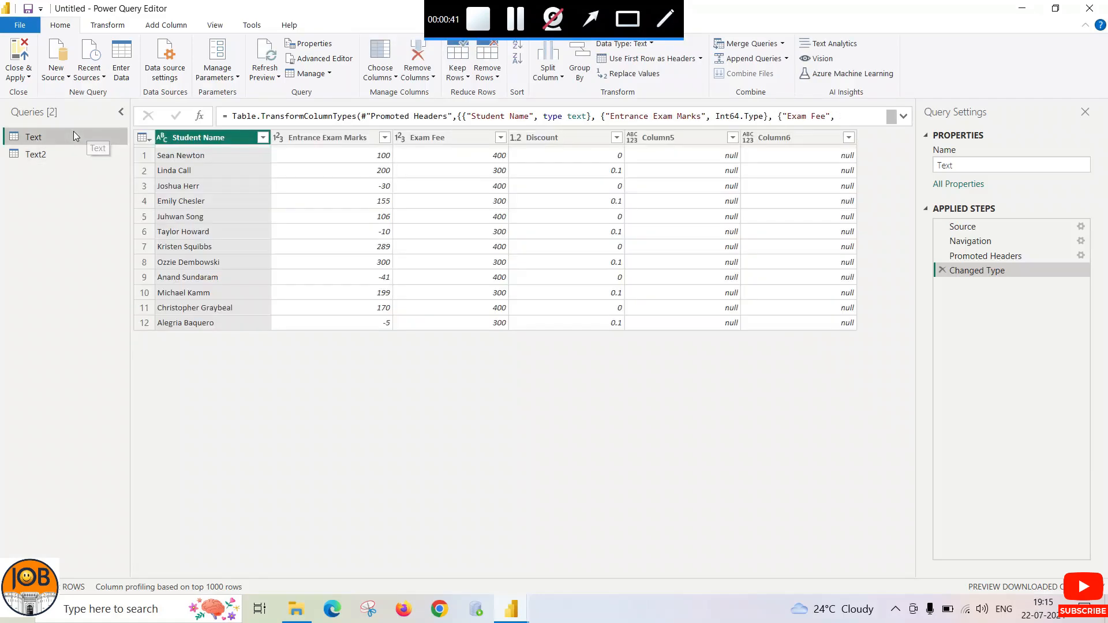
click(692, 134)
right_click(693, 135)
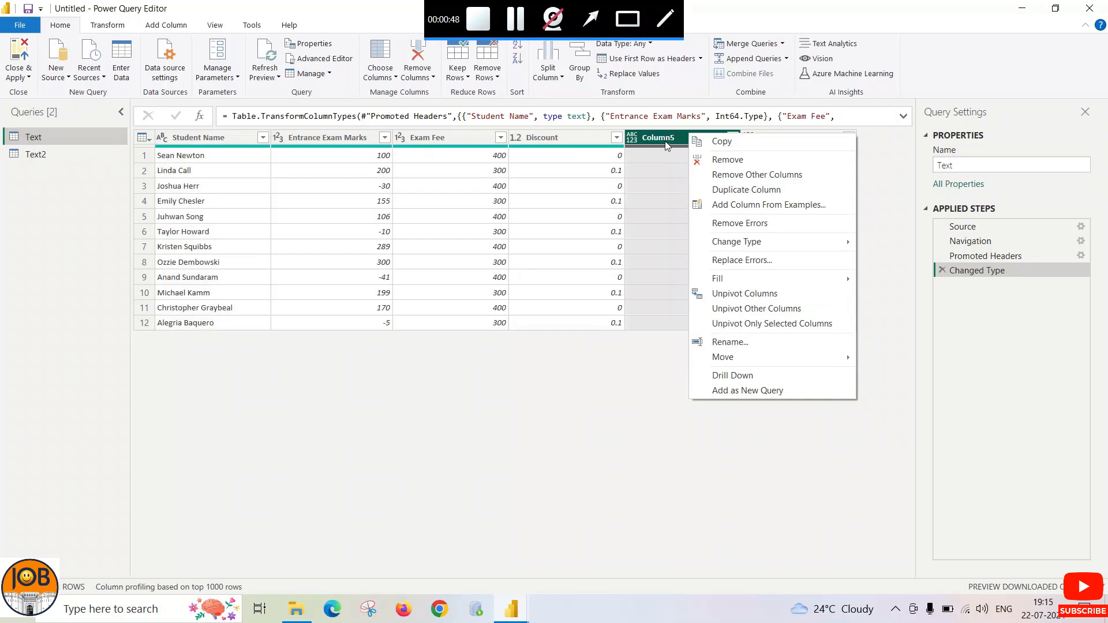
click(719, 162)
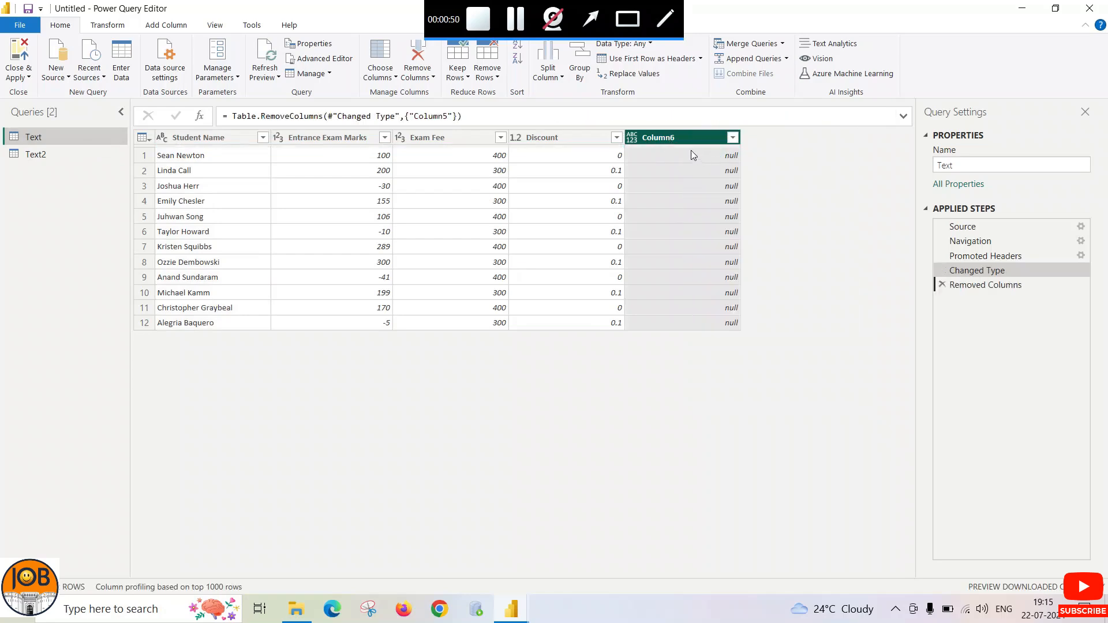
right_click(671, 137)
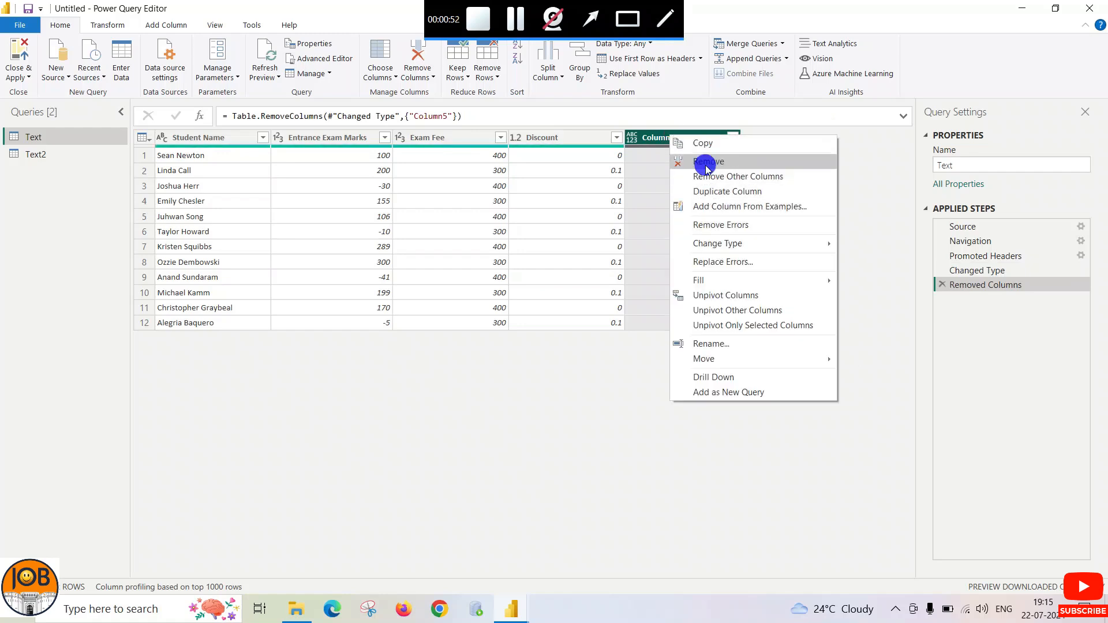
click(706, 161)
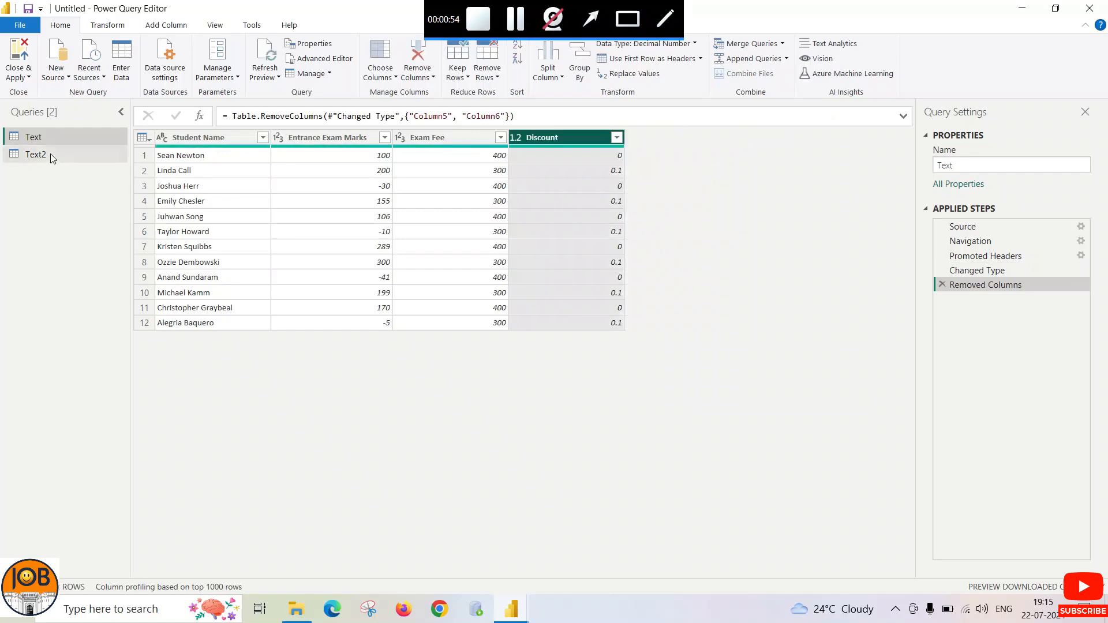
- Apply the query changes, close the query editor and show the loaded data in table view
click(33, 78)
click(36, 122)
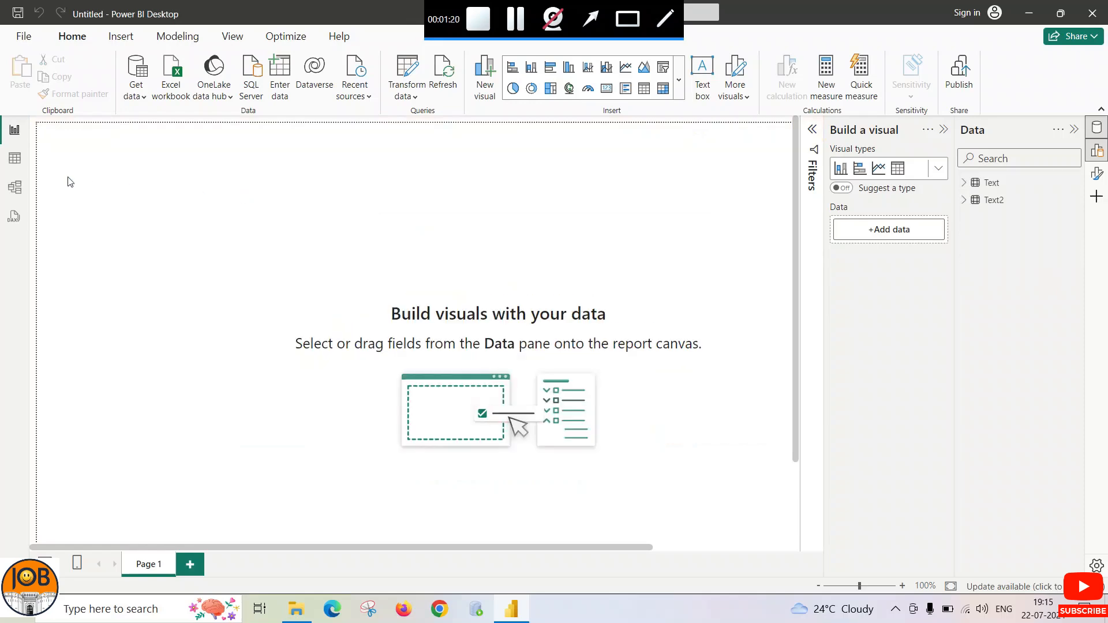
click(15, 158)
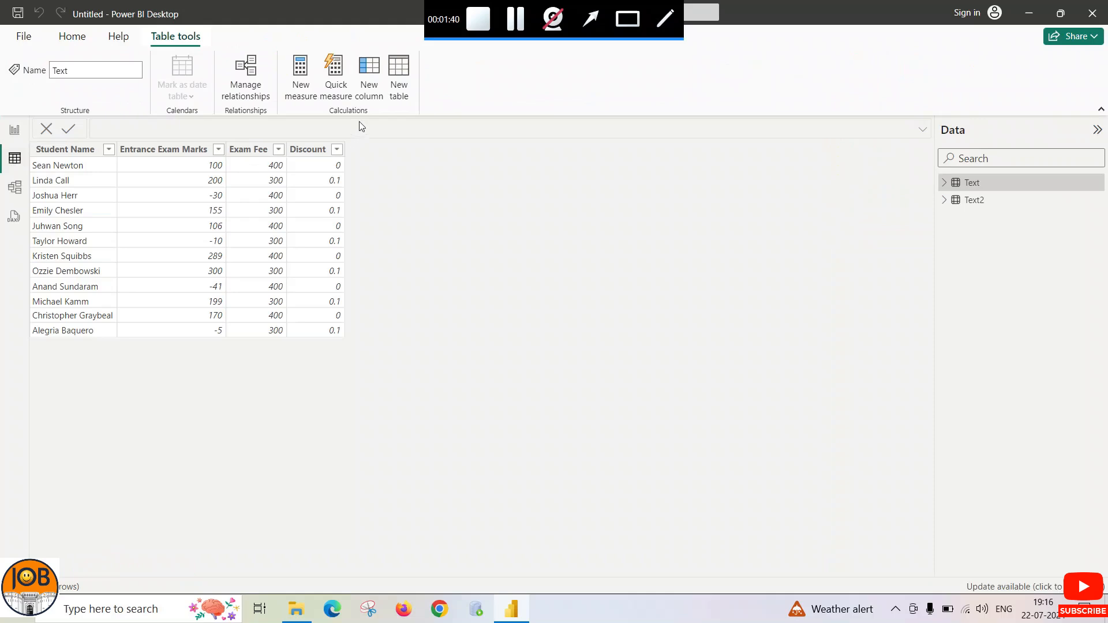
- Add a calculated column named Status to the Text table, starting an IF formula that tests 'Text'[Entrance Exam Marks]>0
click(370, 99)
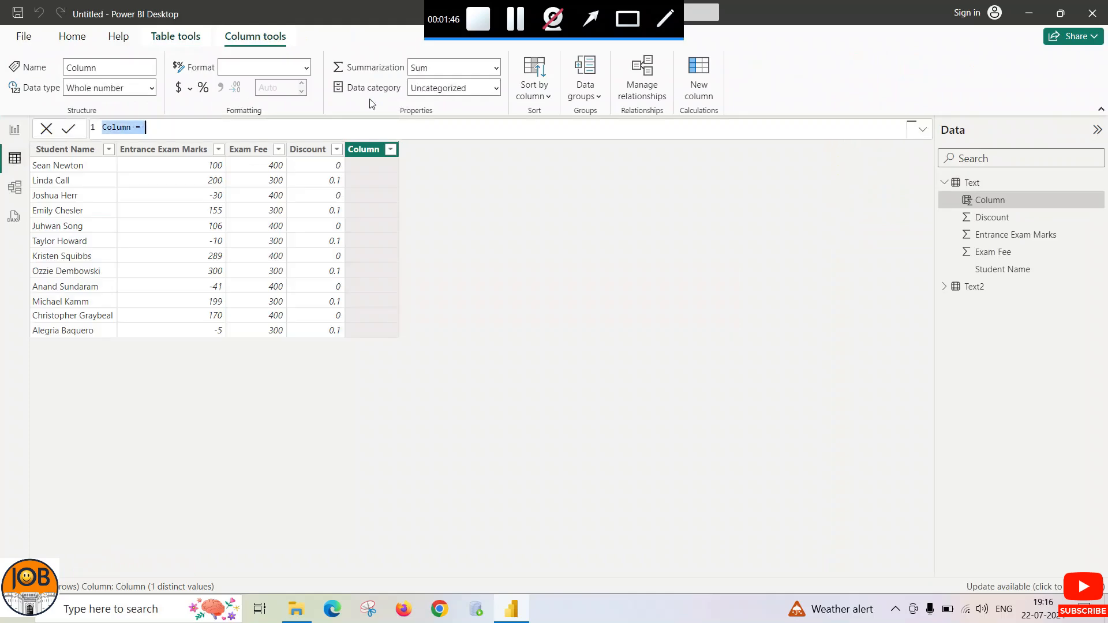
text(St)
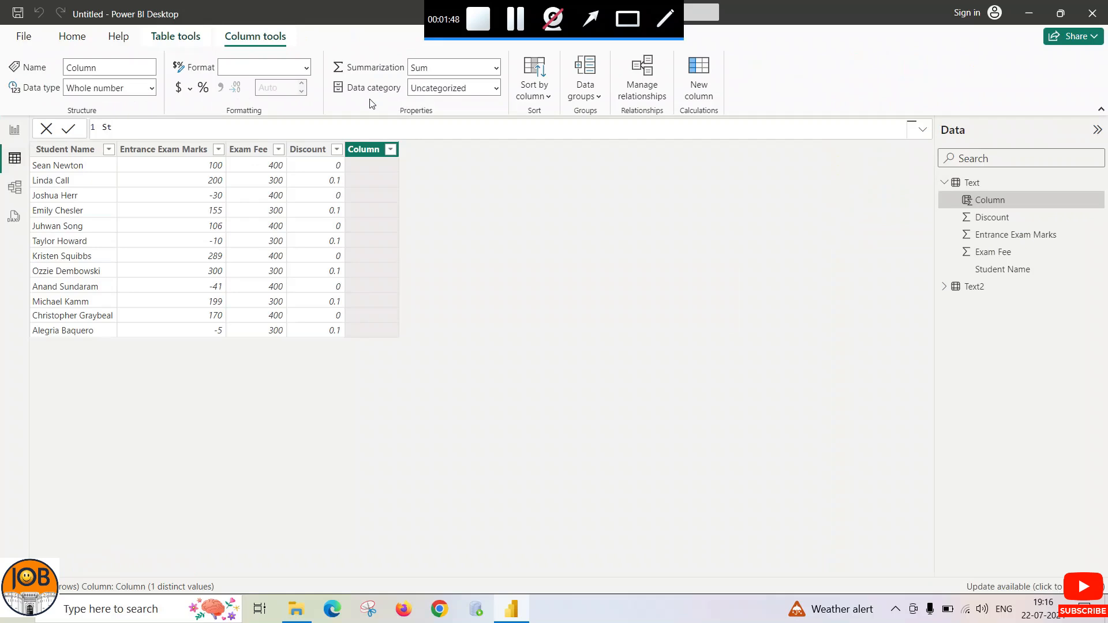
text(atus)
text(=if)
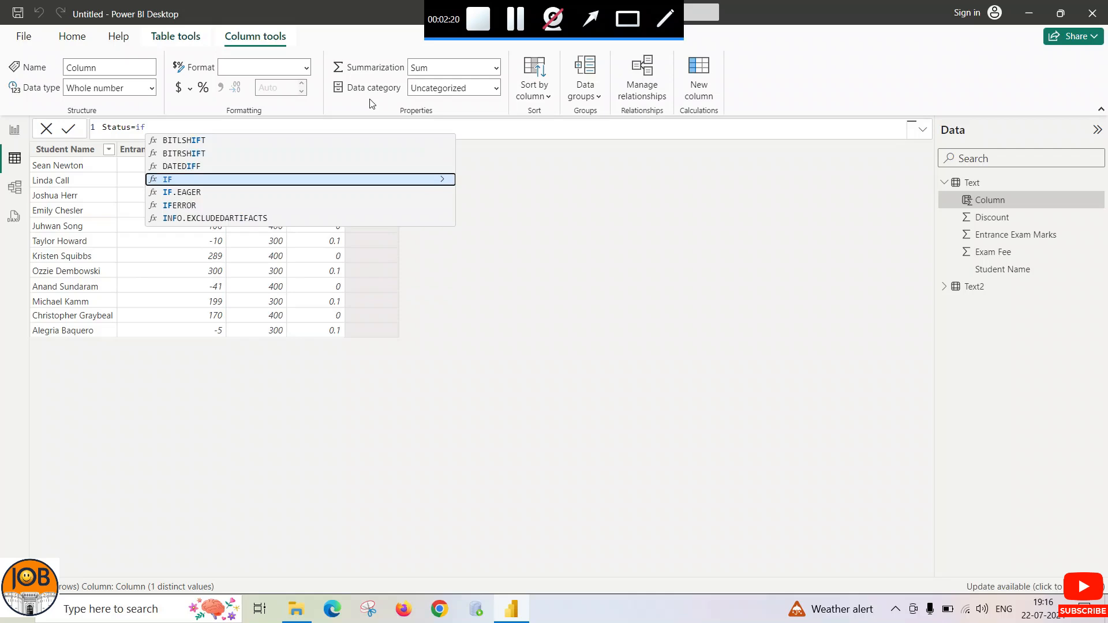
key(Tab)
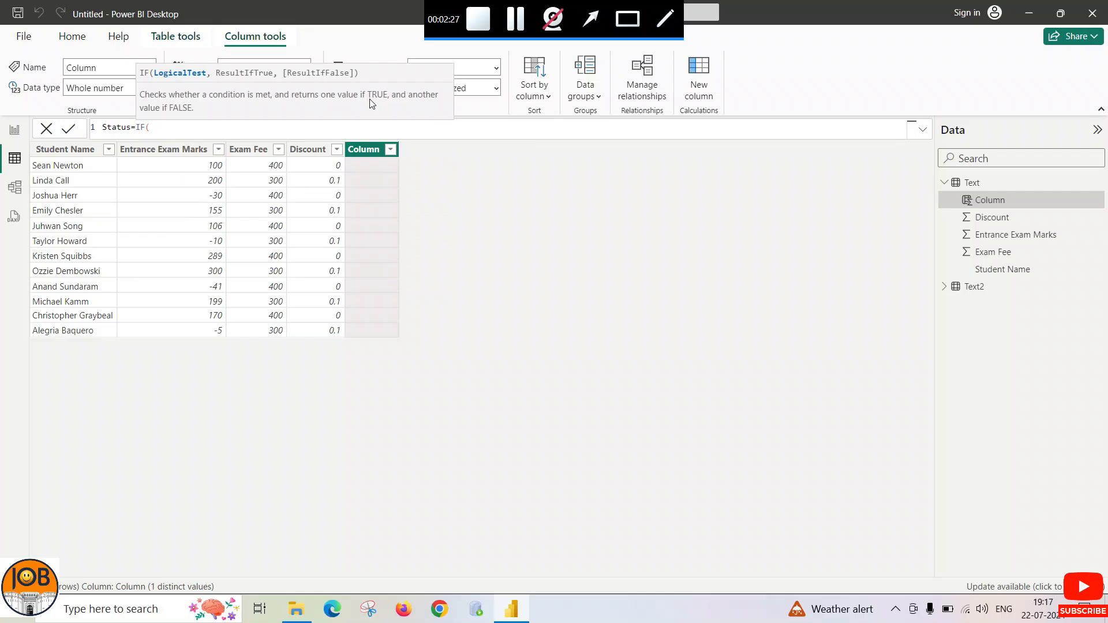
text(e)
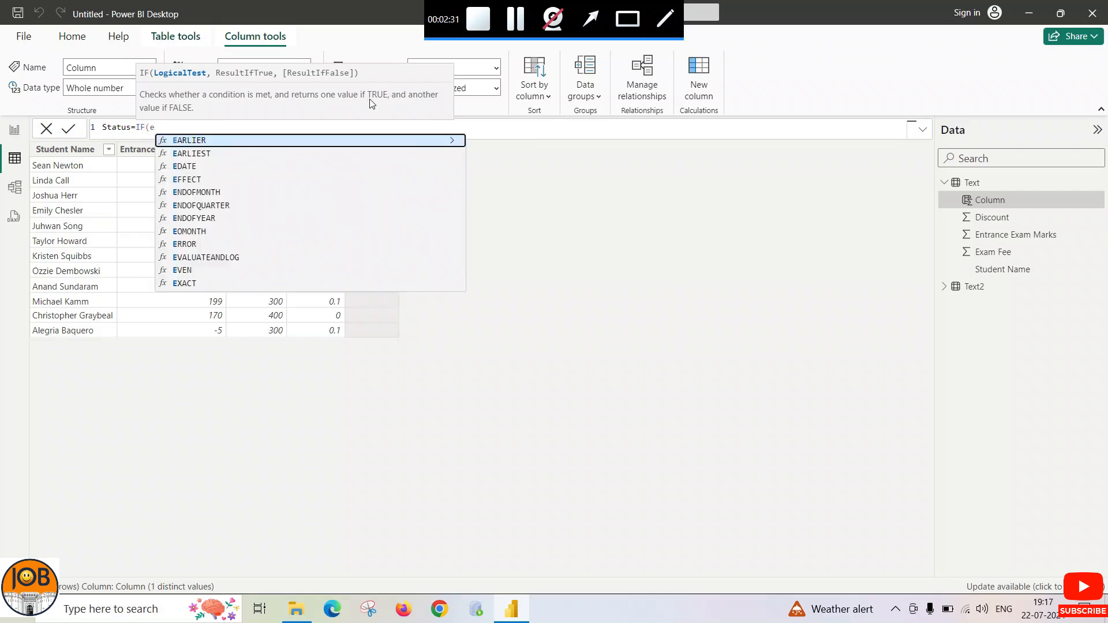
text(ntr)
key(Tab)
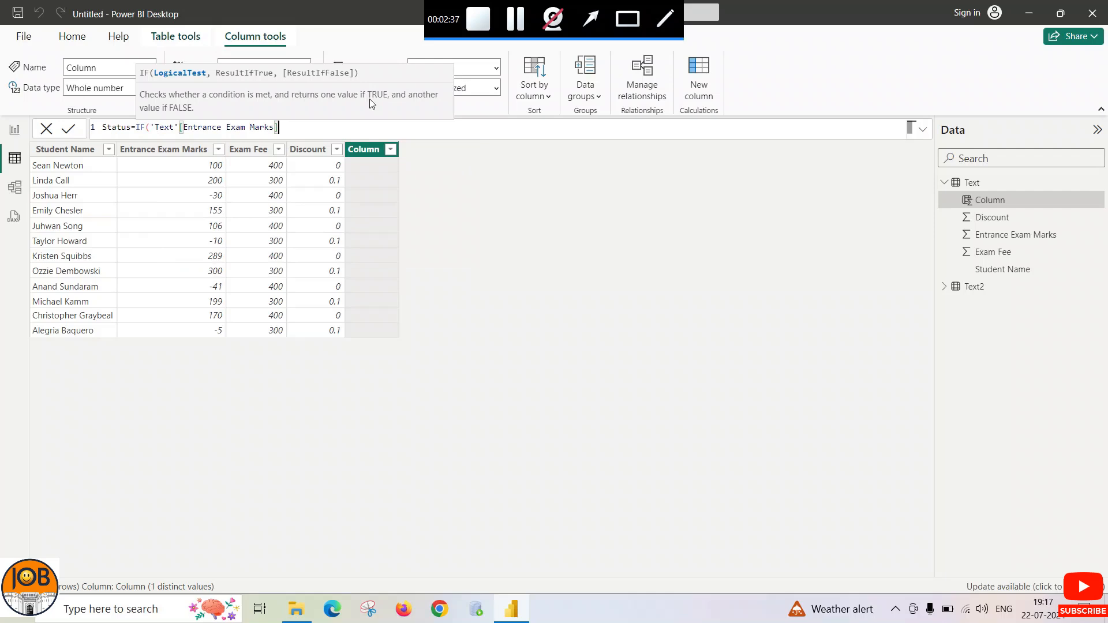
text(>0,)
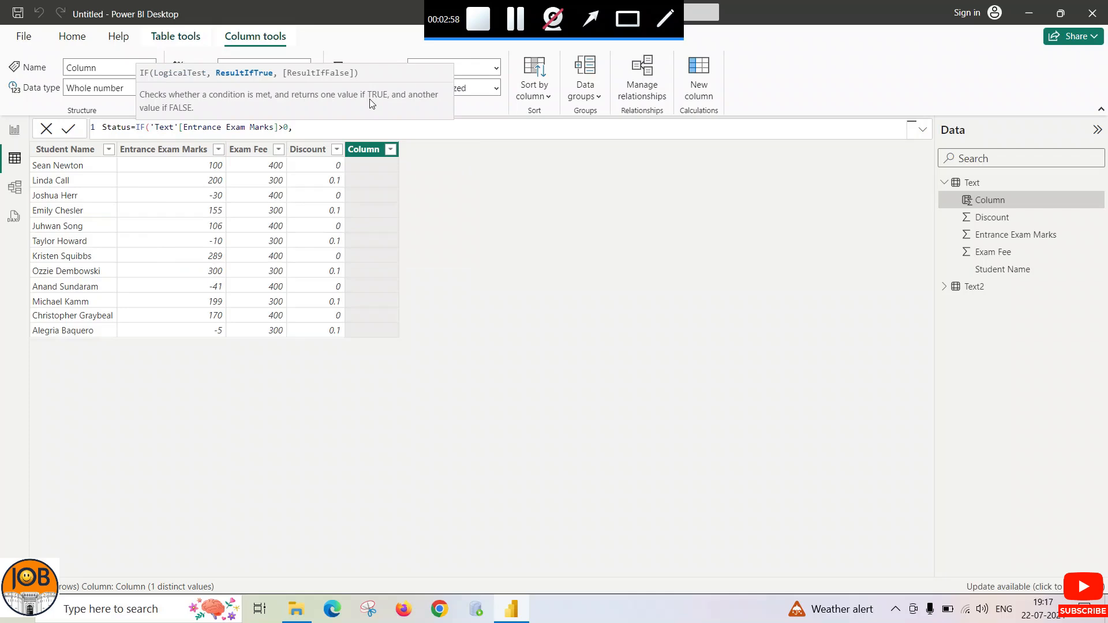
- Complete the Status formula with "Passed" as the true result and "Failed" as the false result, and commit it
text("")
text(Pa)
text(ssed)
text(,)
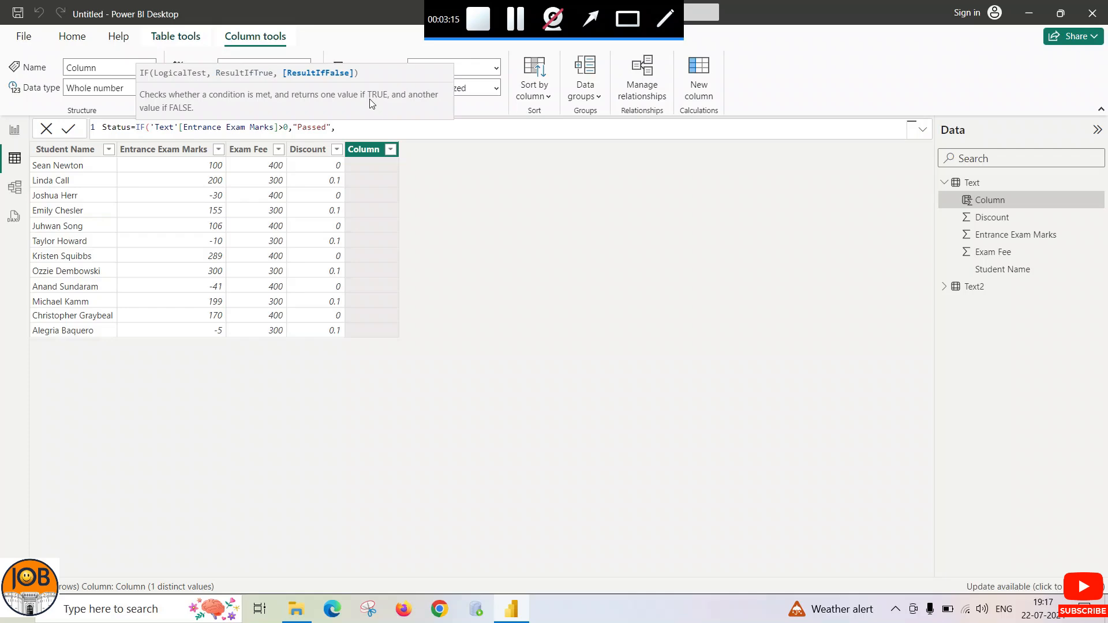
text(","Failed)
key(Right)
text())
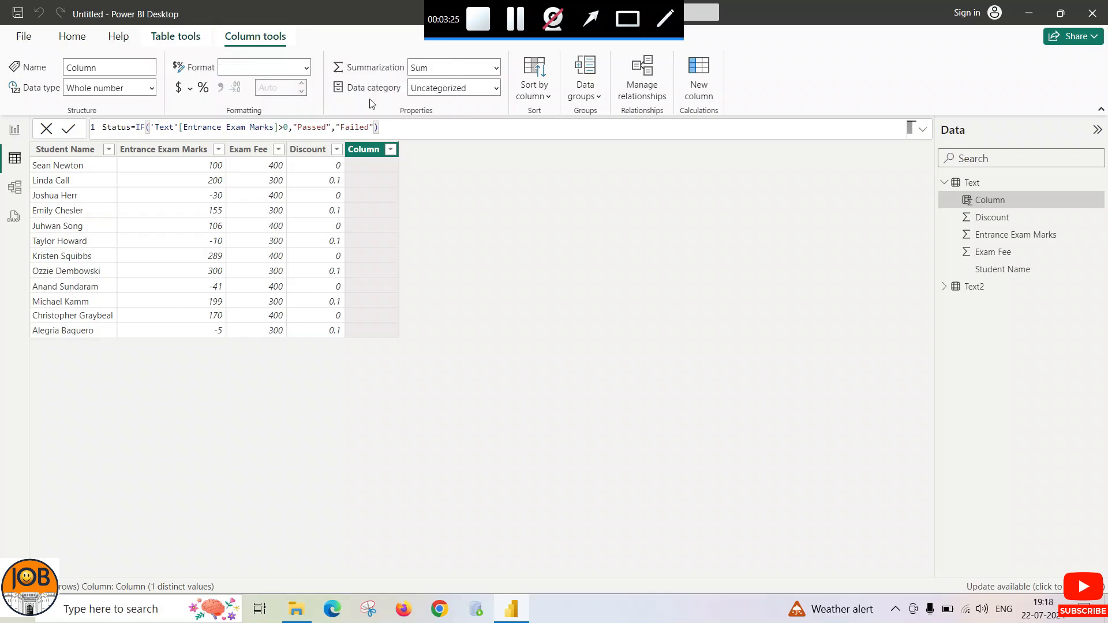
key(Return)
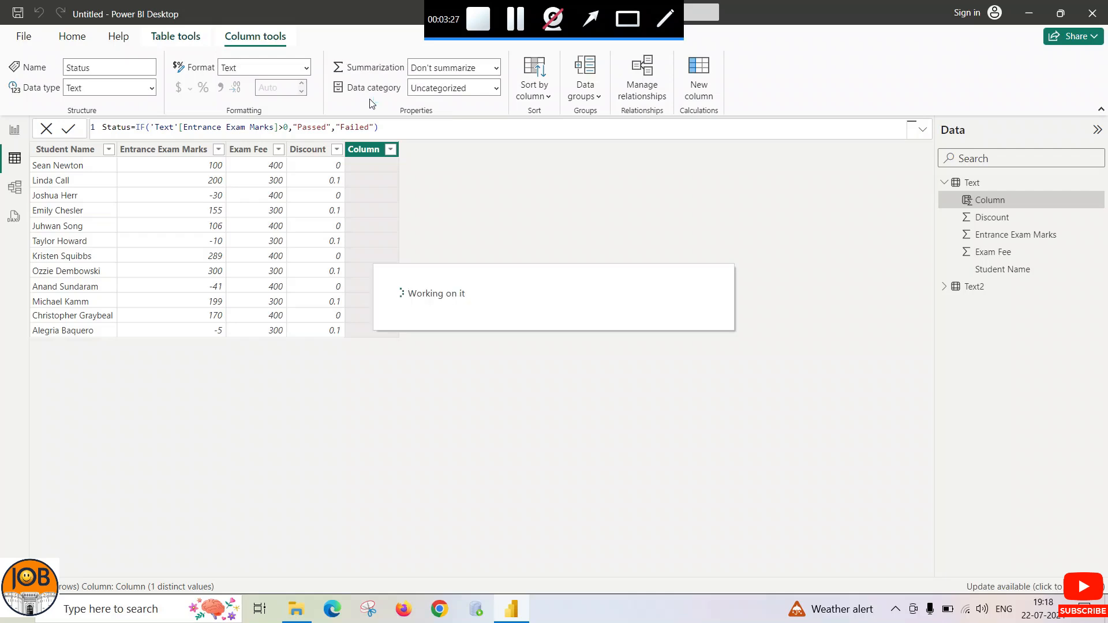
click(983, 610)
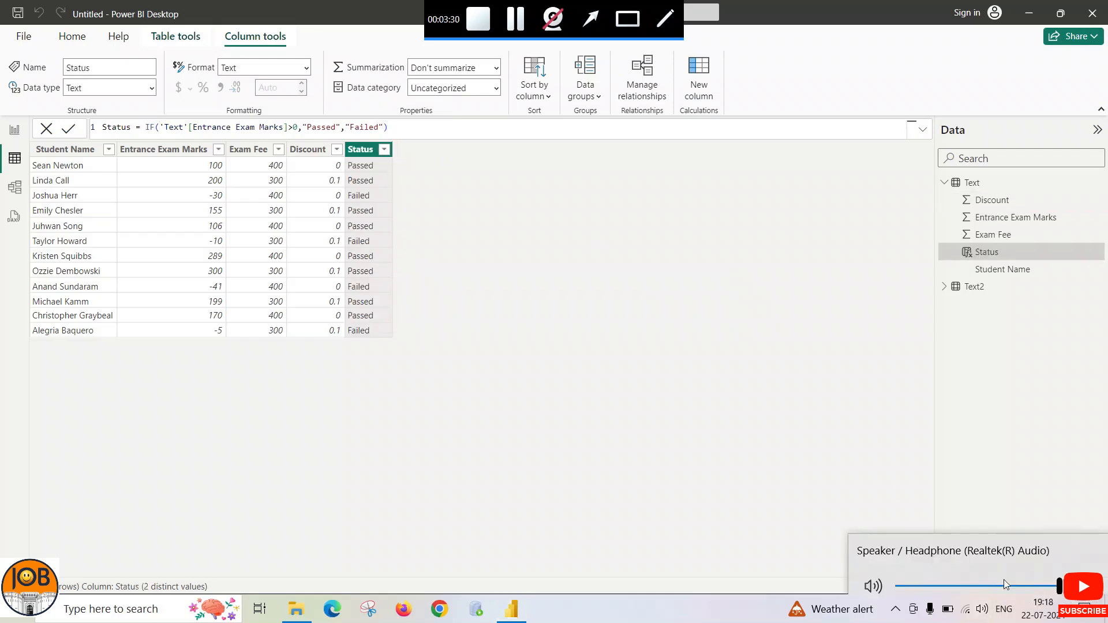
click(755, 480)
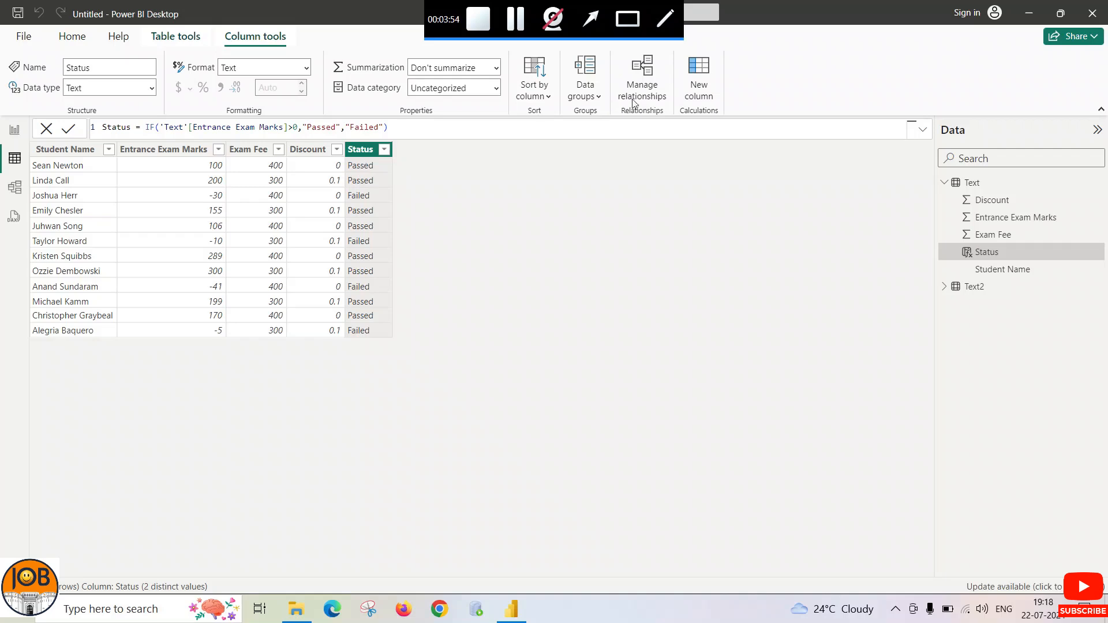
- Add a calculated column named Output to the Text table with the formula 'Text'[Exam Fee]/'Text'[Discount]
click(701, 99)
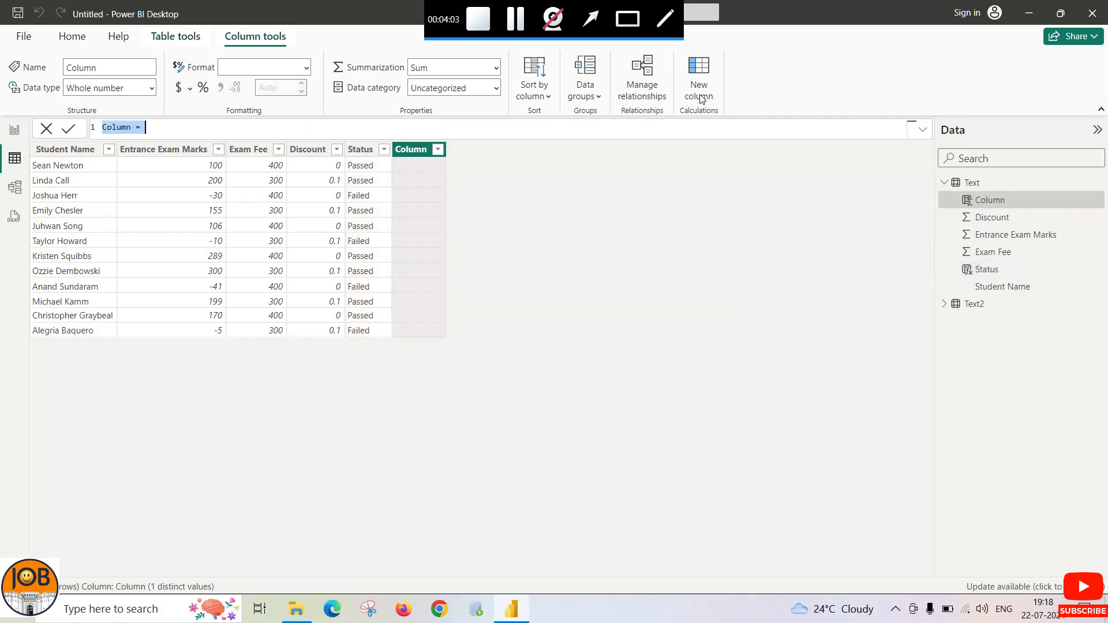
text(O)
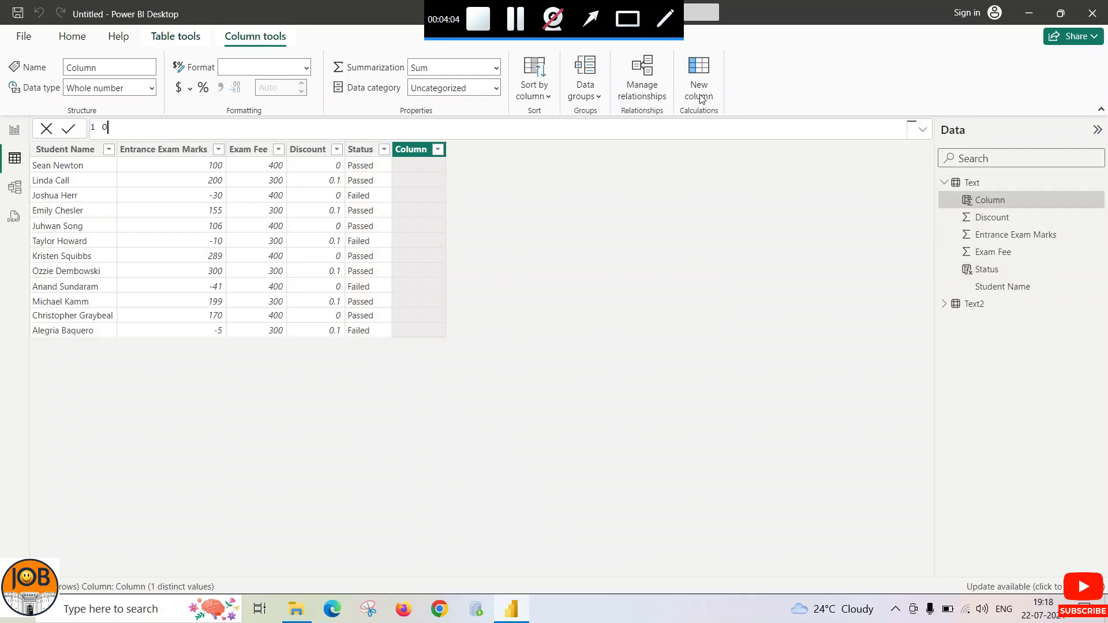
text(utput=)
text(exam)
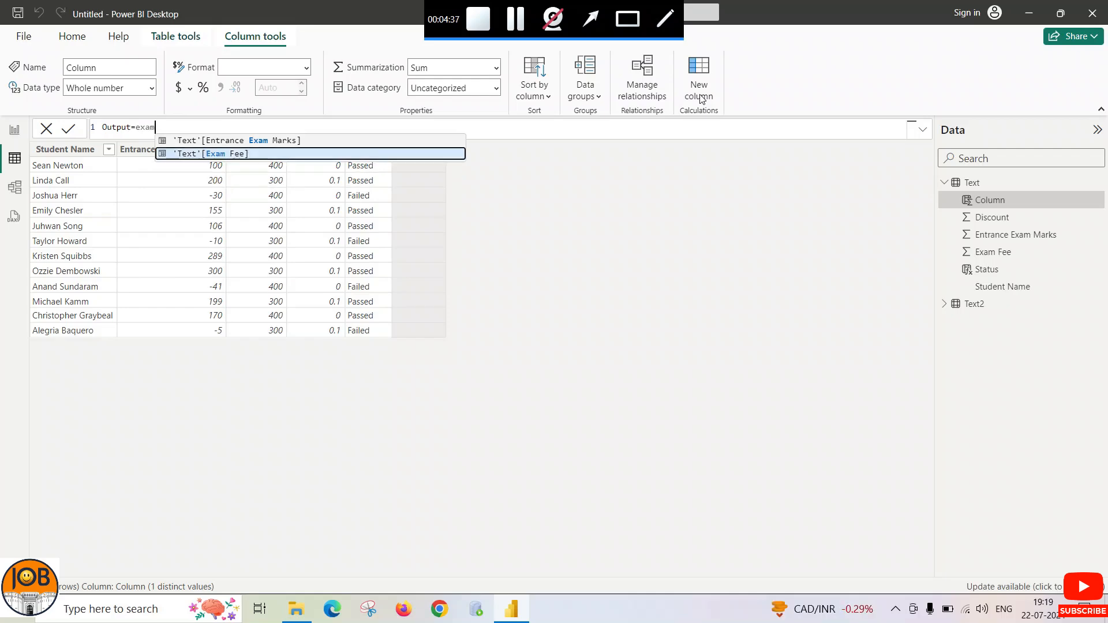
key(Tab)
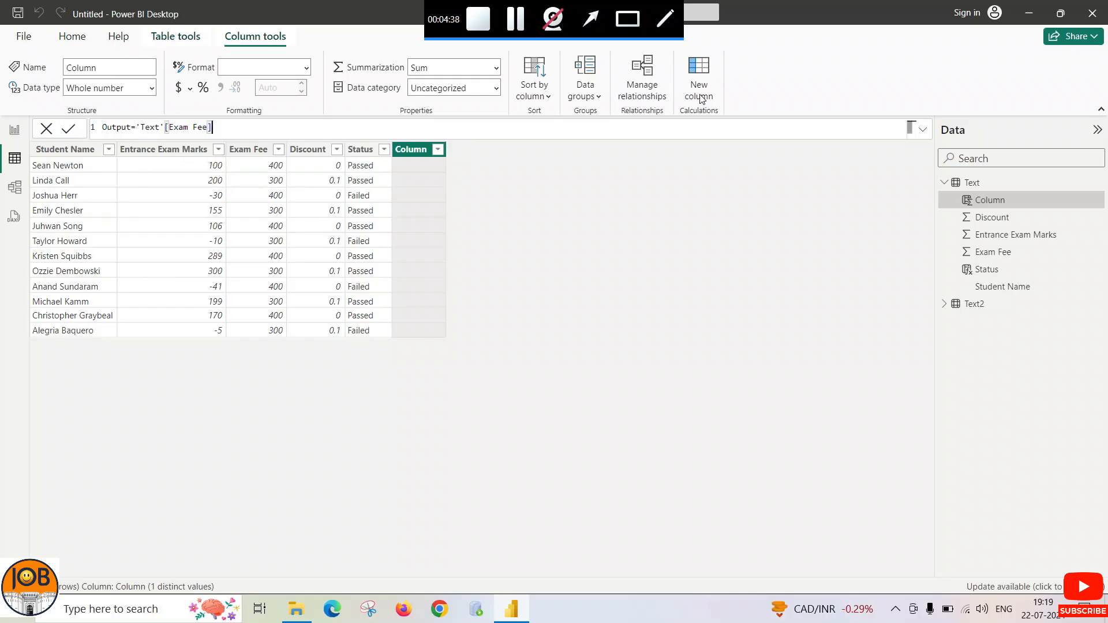
text(/dis)
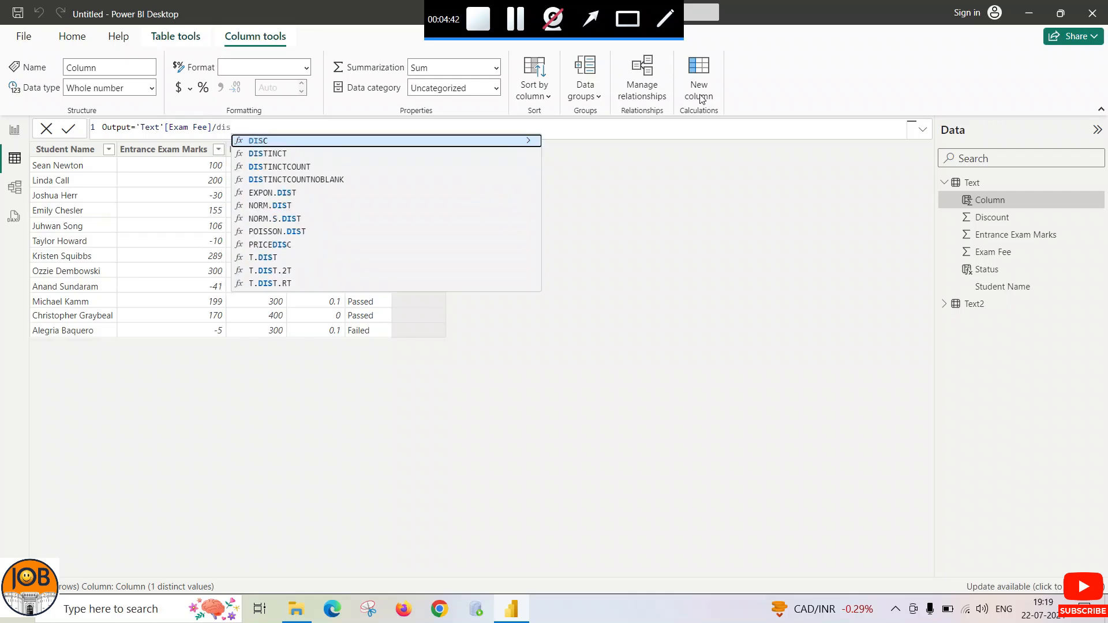
text(cou)
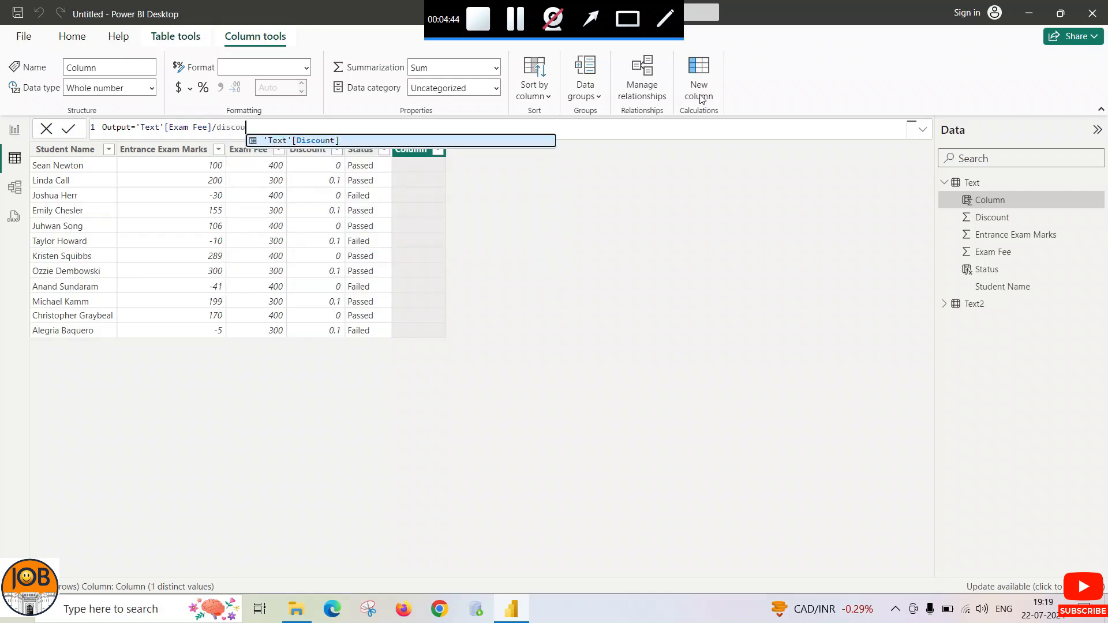
key(Tab)
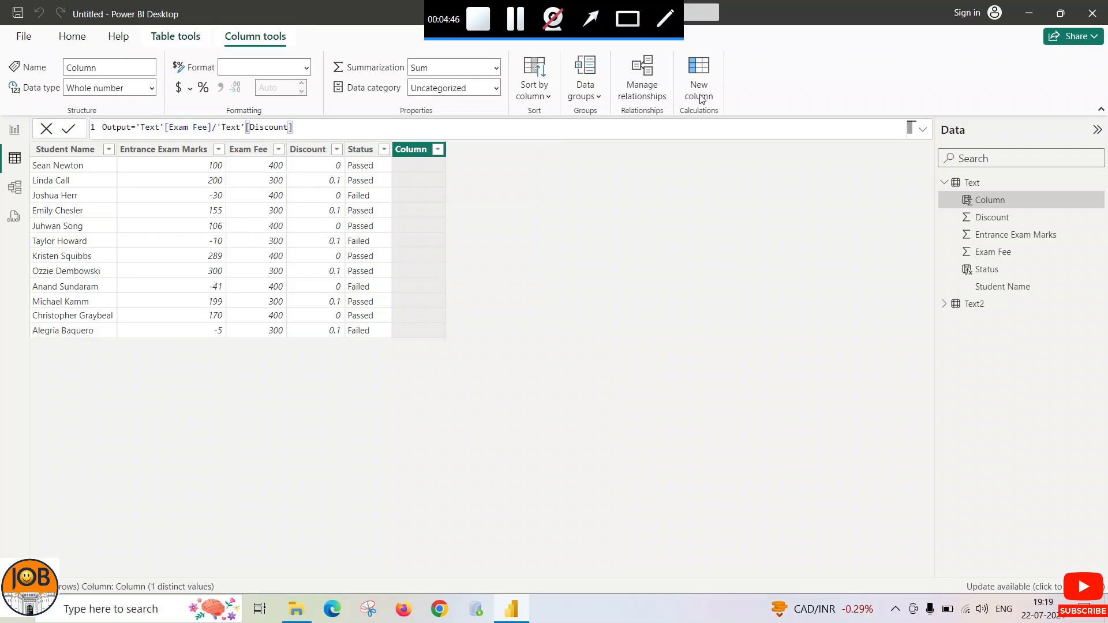
key(Return)
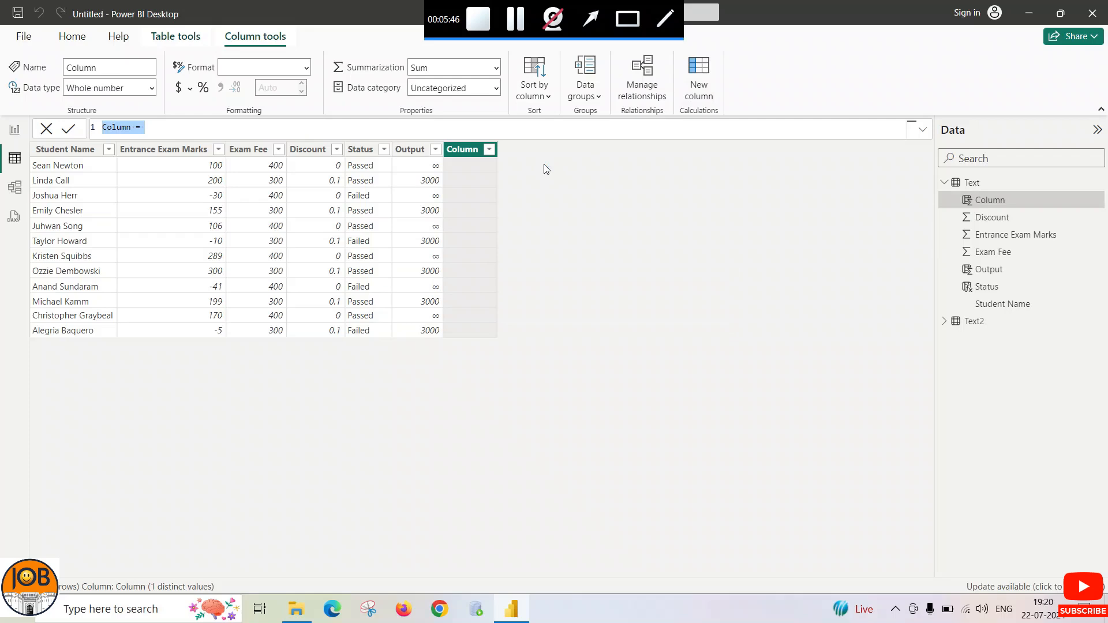
- Name the new calculated column output1 and start an IFERROR formula with 'Text'[Exam Fee]/'Text'[Discount] as its value
text(output1=)
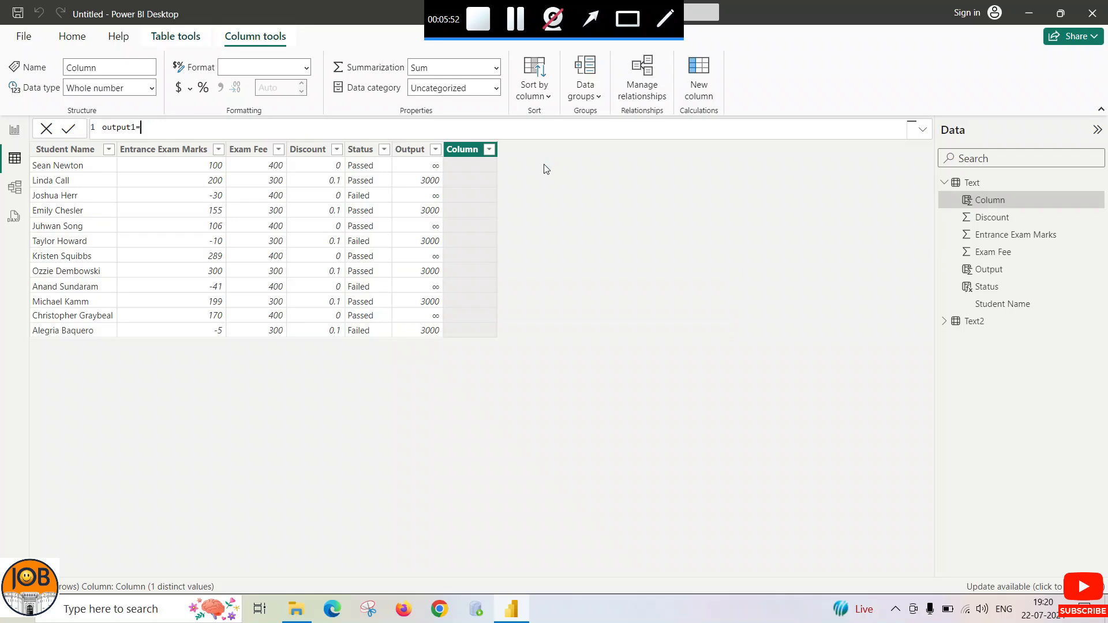
text(i)
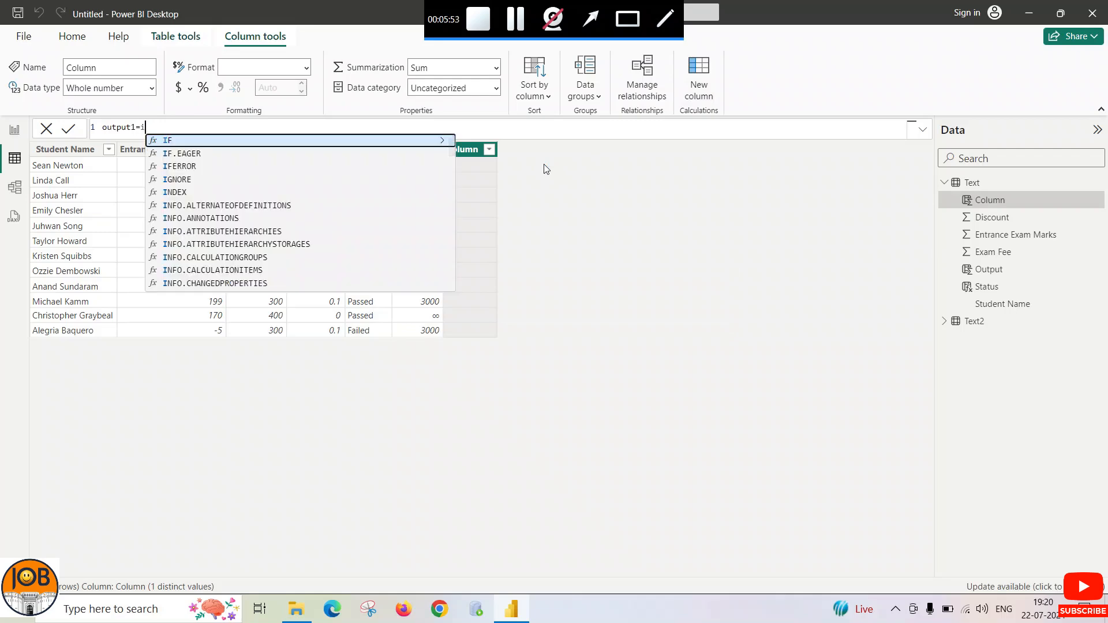
key(Down)
key(Down)
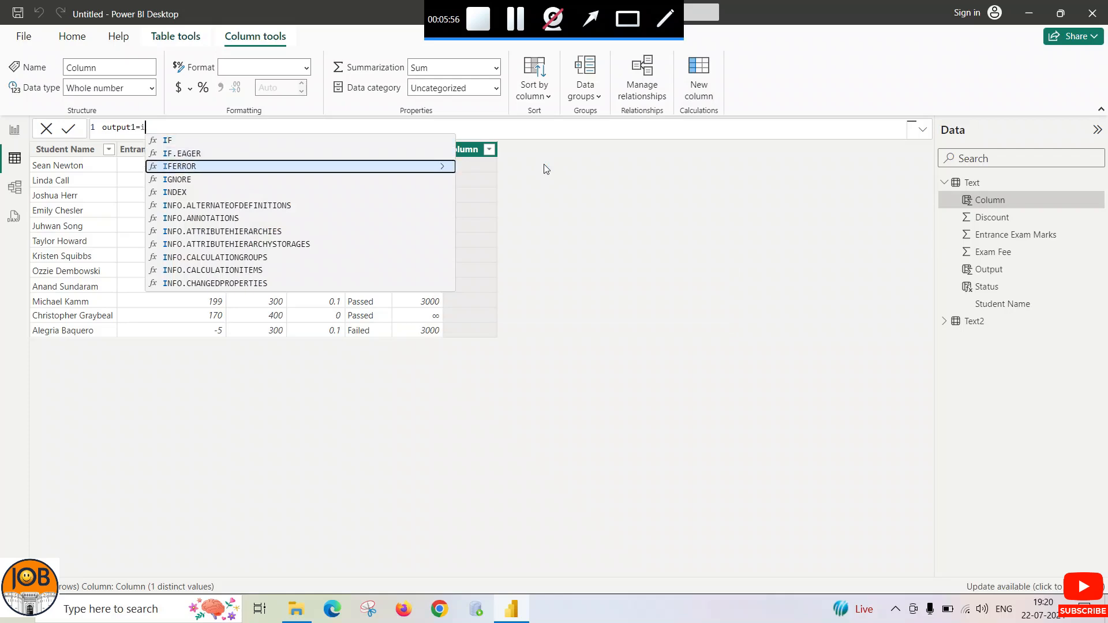
key(Tab)
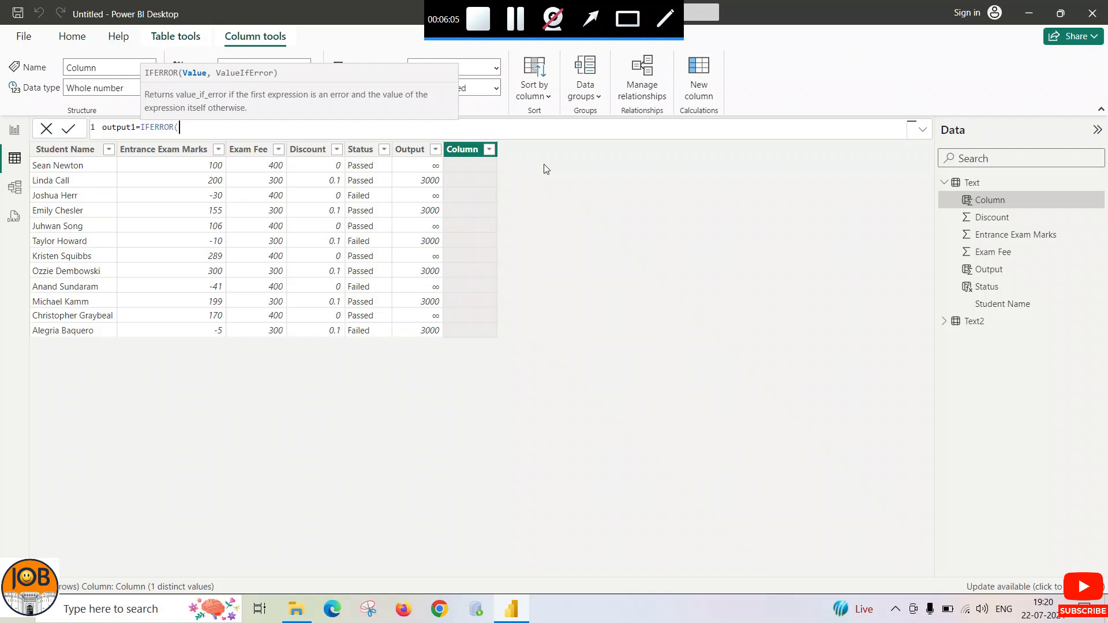
text('Text'[Exam Fee])
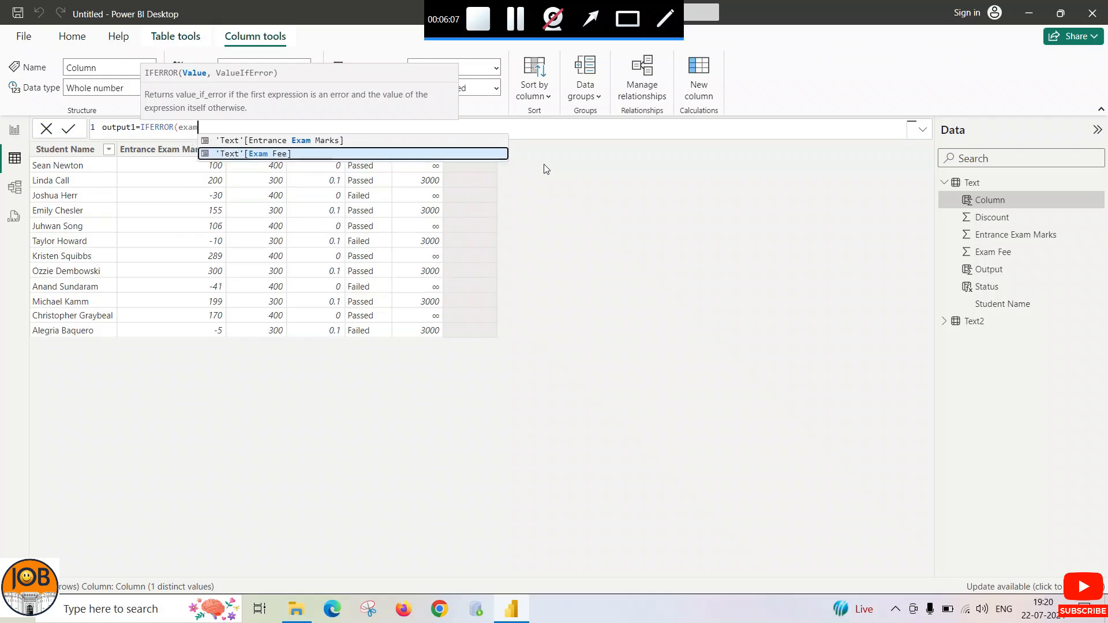
key(Tab)
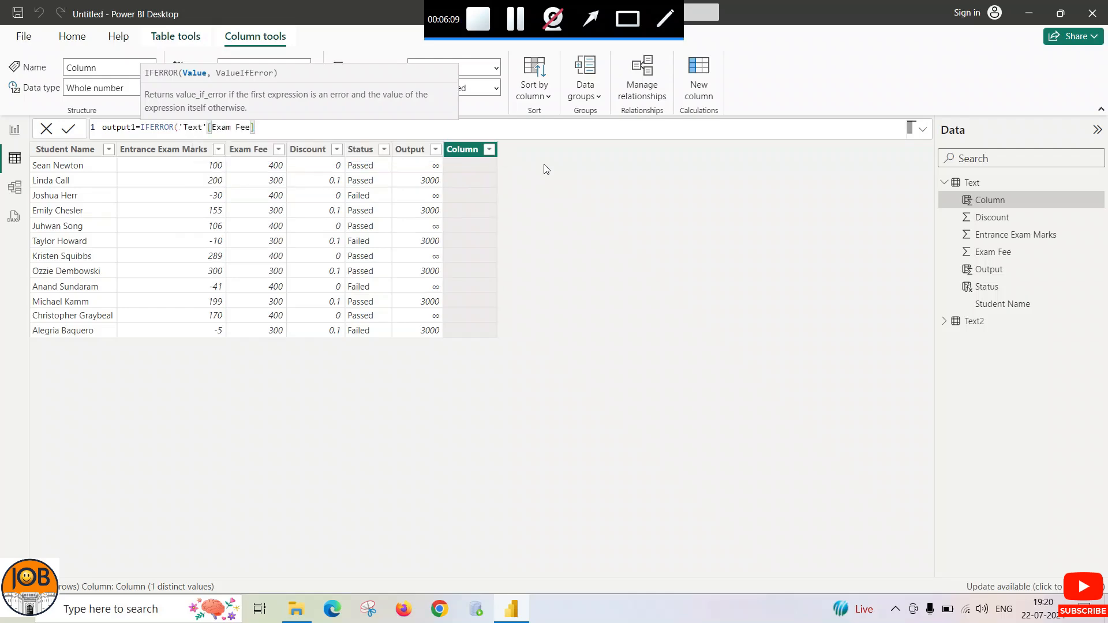
text(/discou)
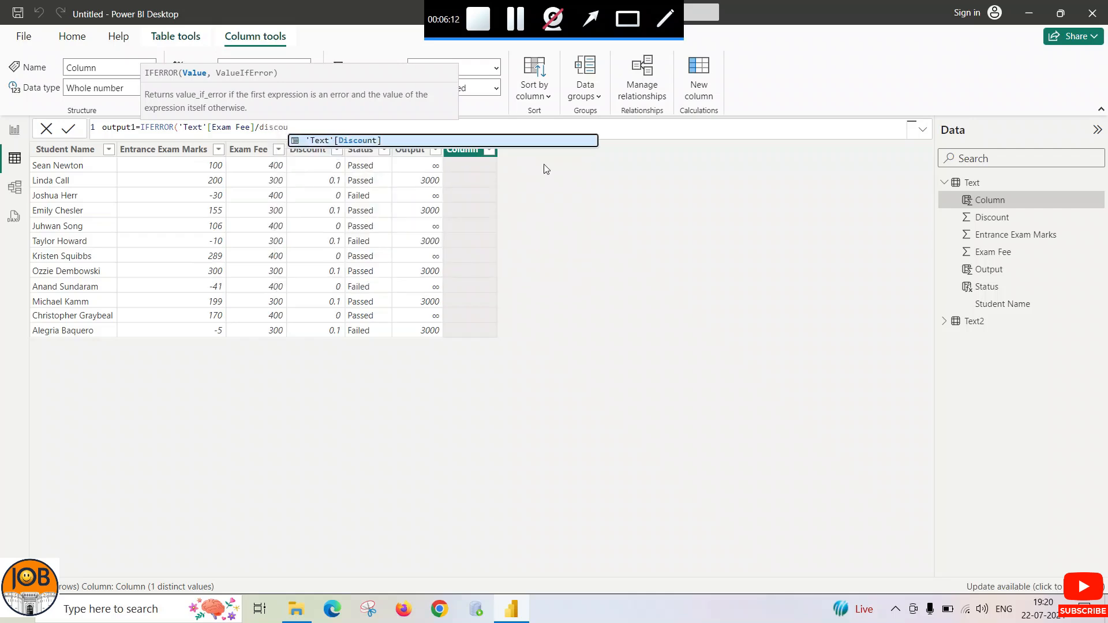
key(Tab)
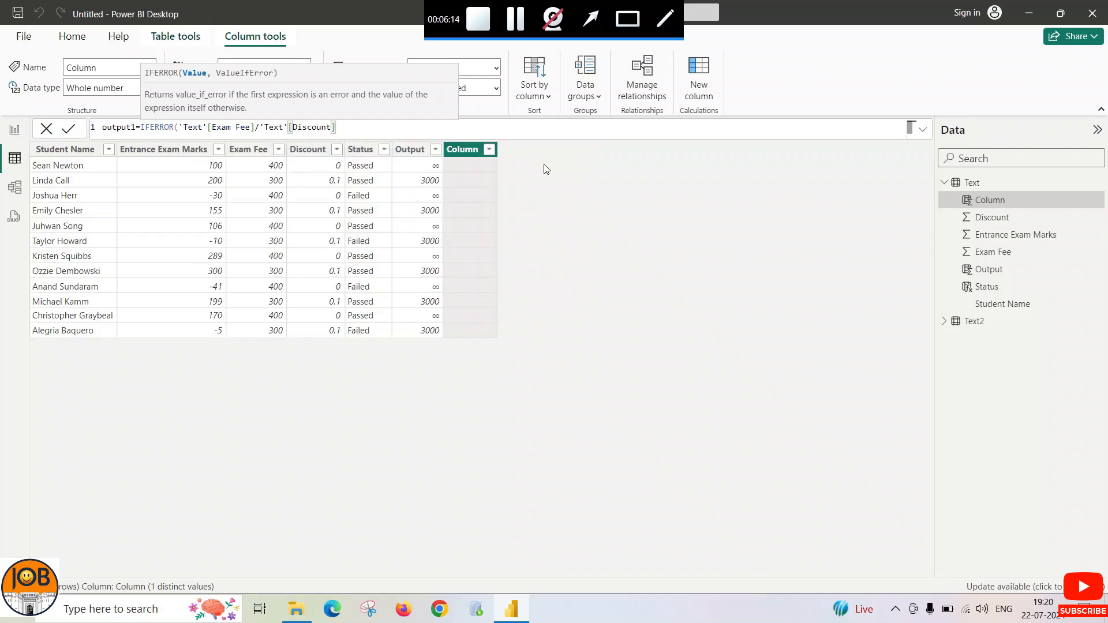
- Complete the output1 IFERROR formula with 0 as the value if error, and commit it
text())
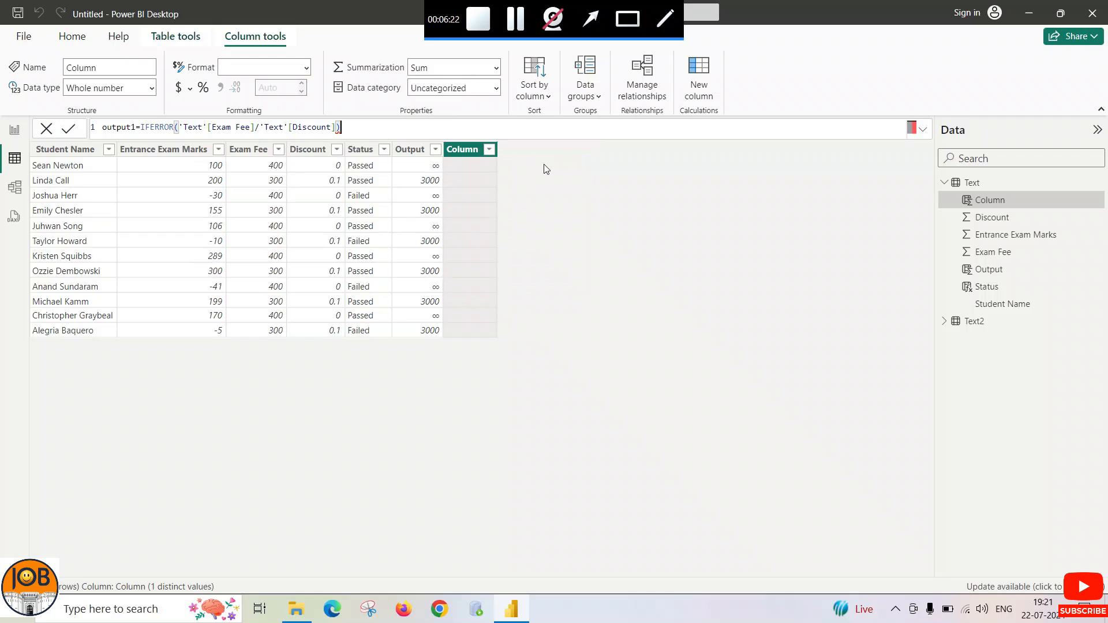
key(BackSpace)
text(,)
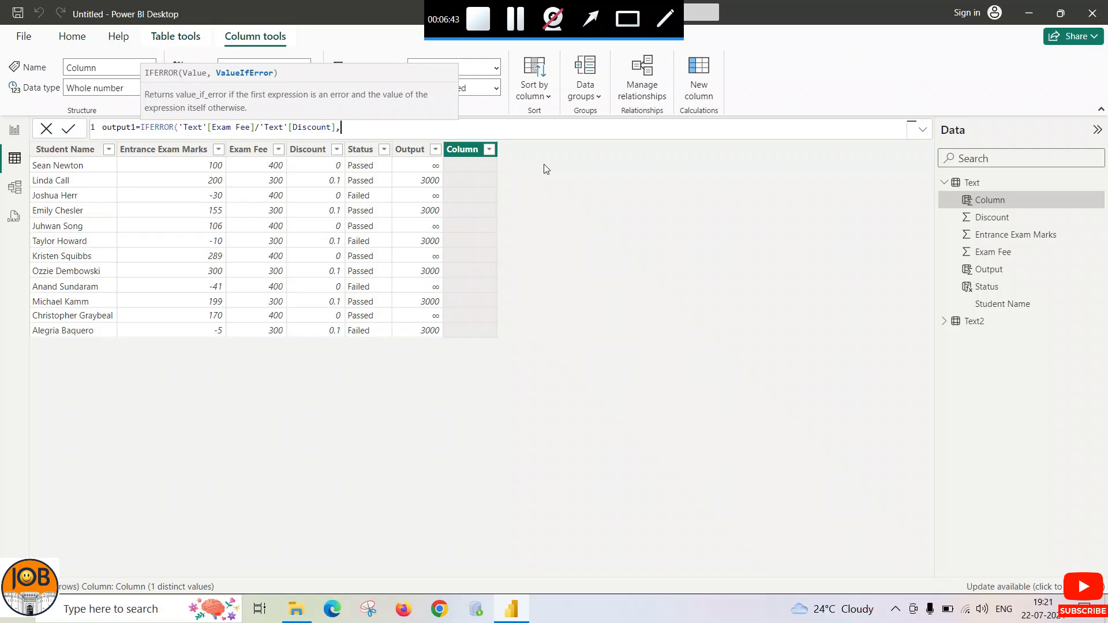
text(0)
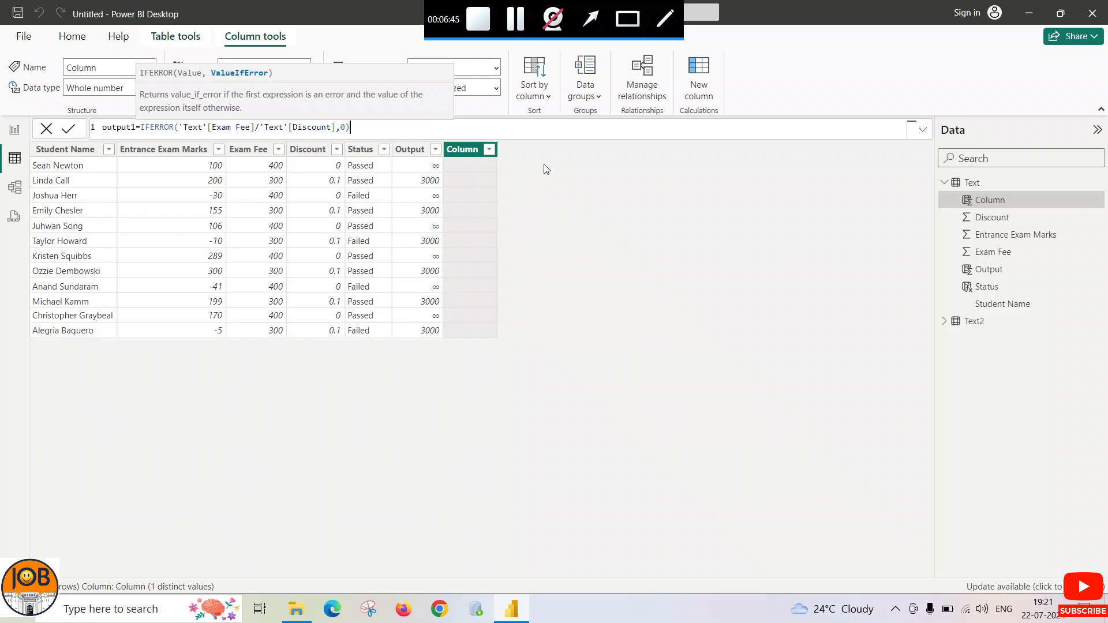
text())
key(Return)
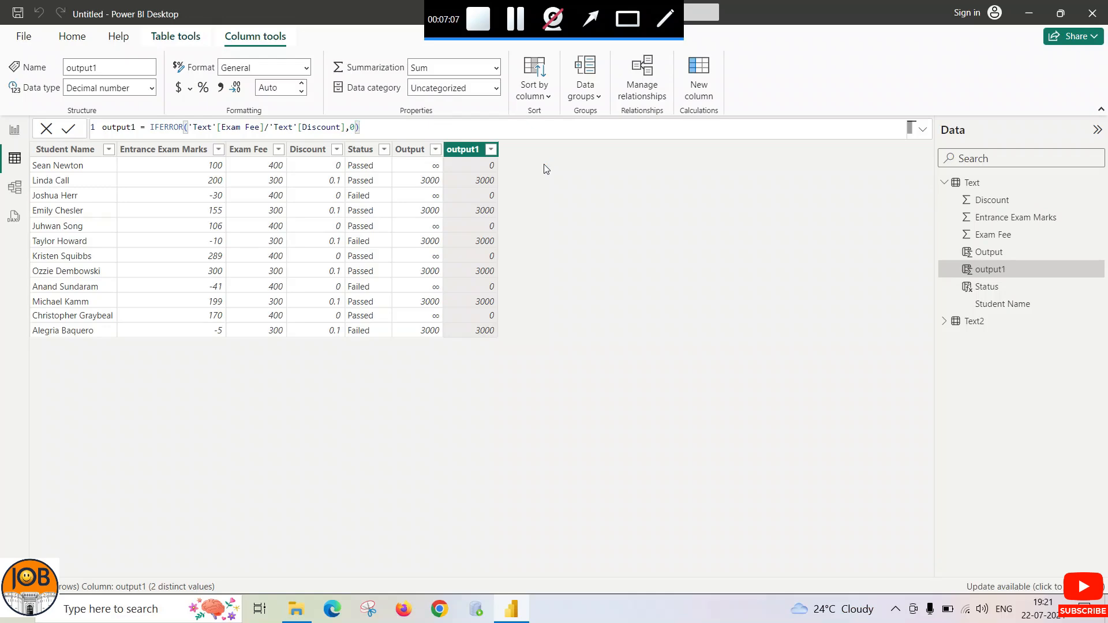
- Collapse the Text table's field list and display the Text2 table's data
click(517, 22)
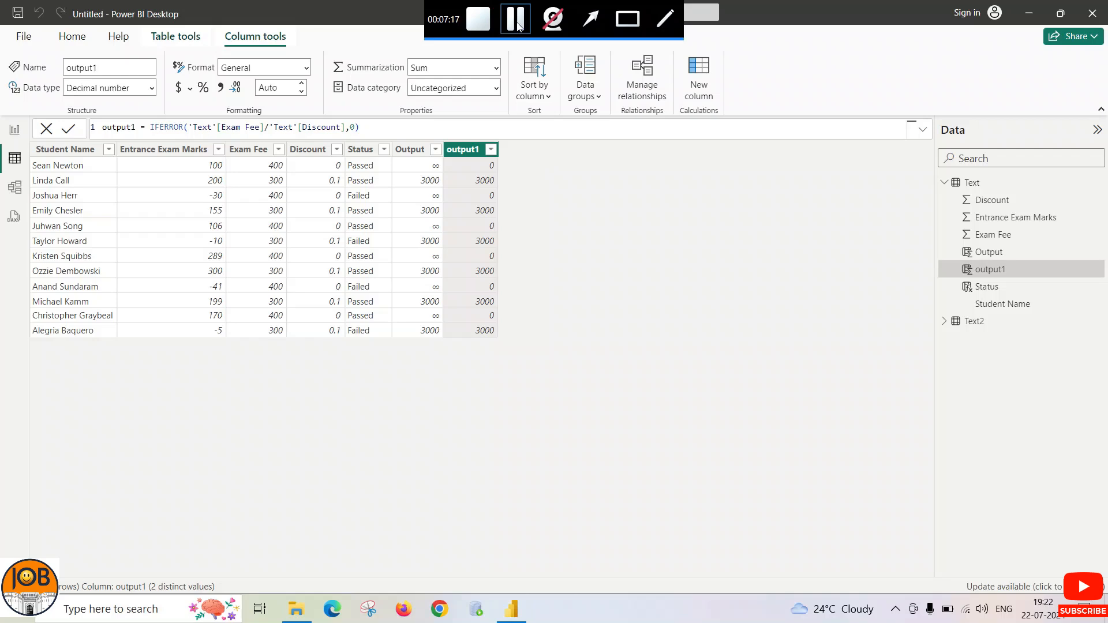
click(944, 184)
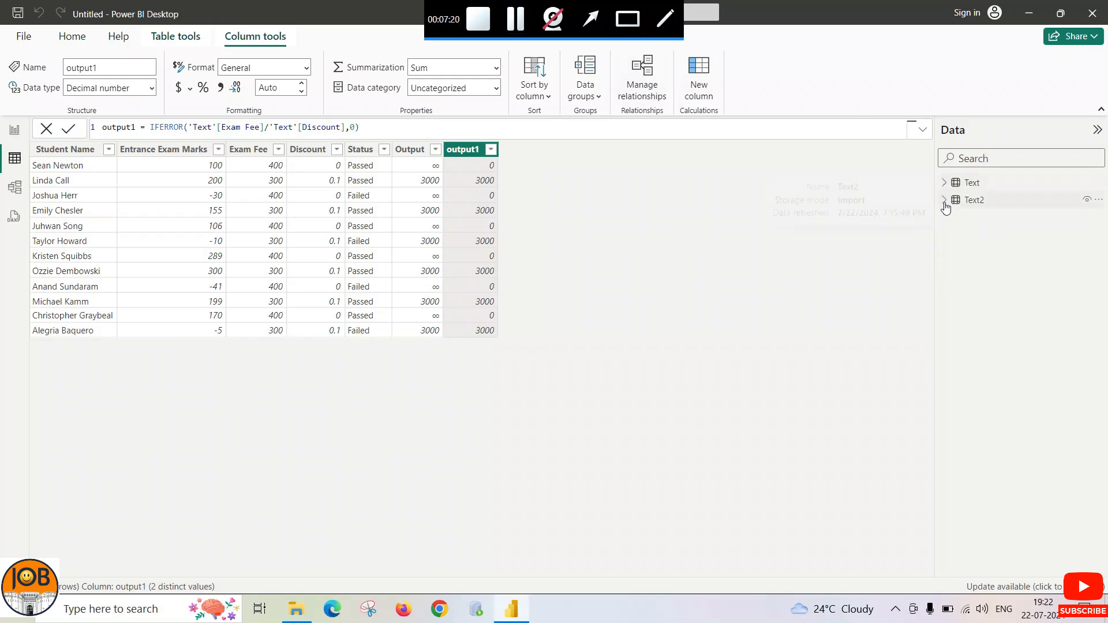
click(953, 202)
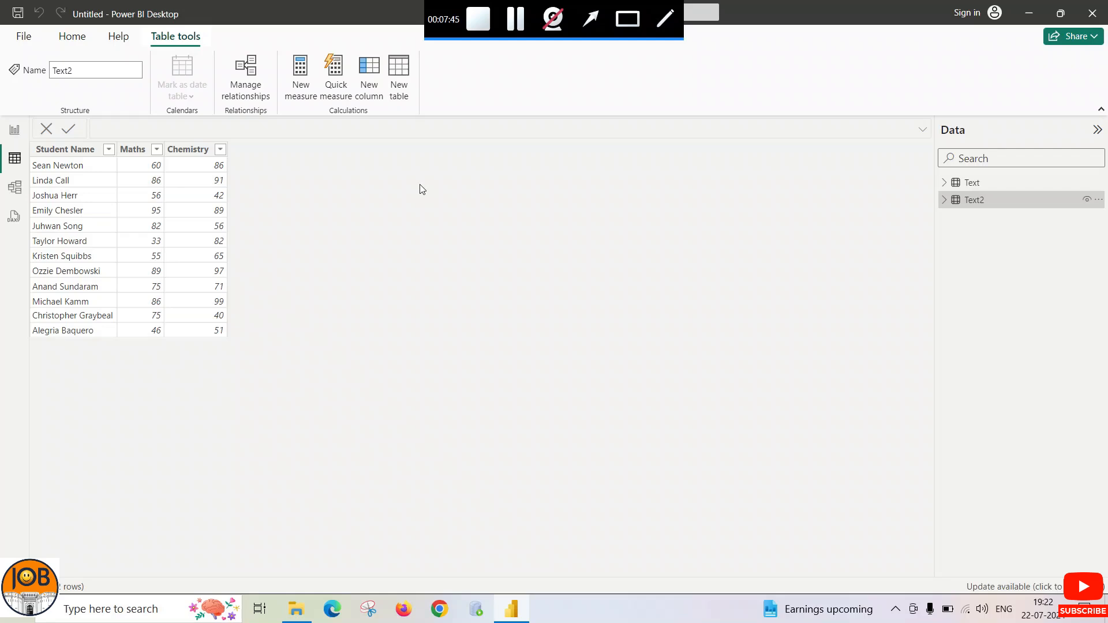
- Add a calculated column named Result to the Text2 table with the formula AND(Text2[Maths]>80,Text2[Chemistry]>80)
click(368, 97)
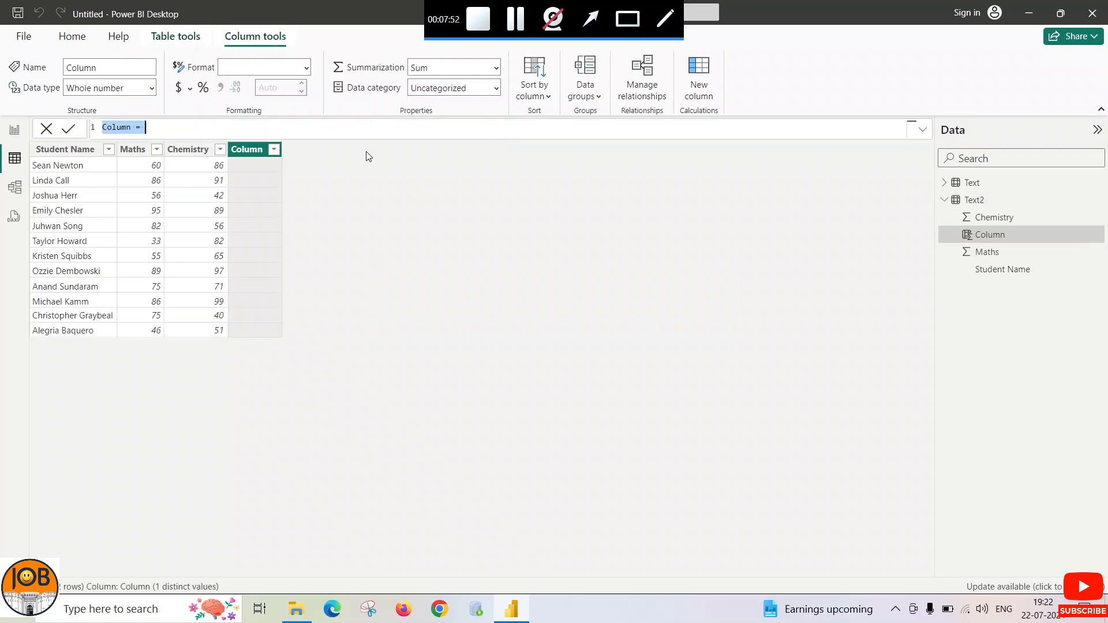
text(Re)
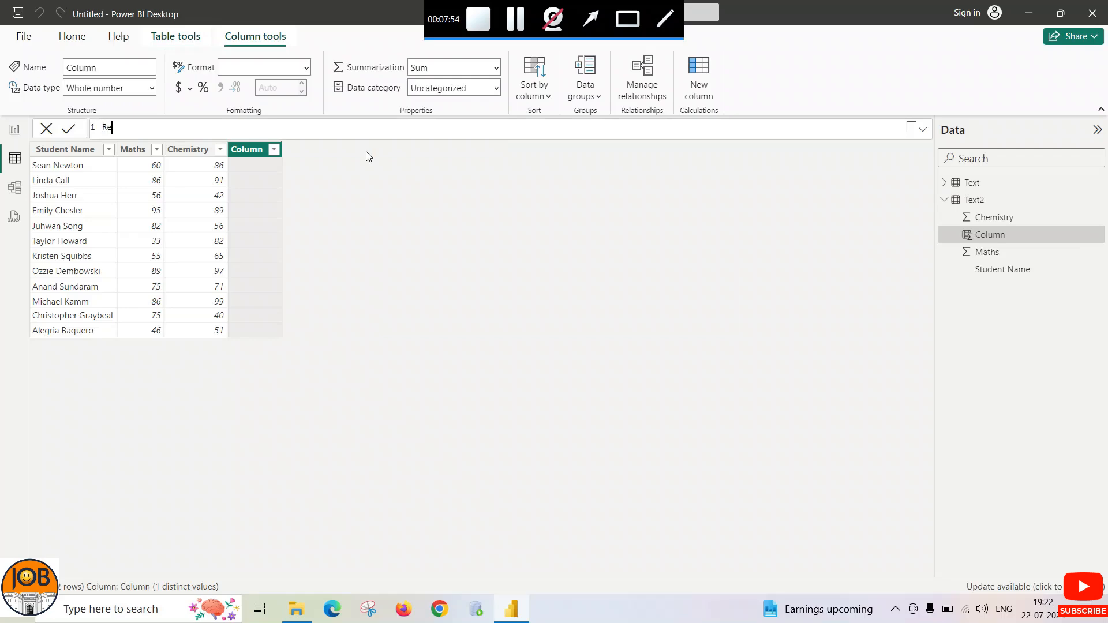
text(sult=and)
key(Tab)
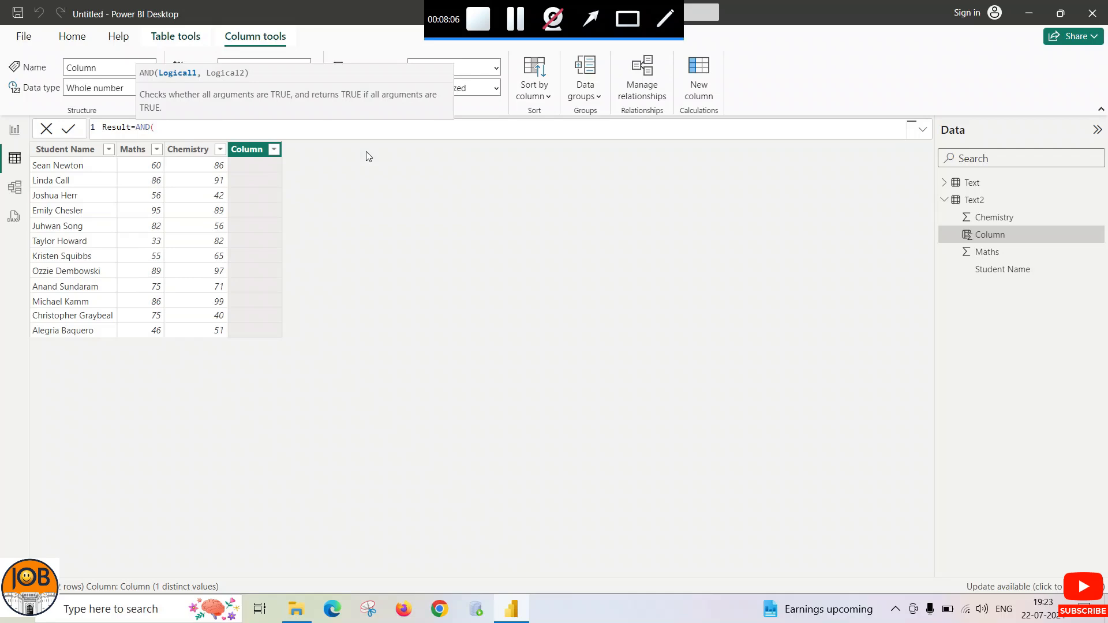
text(maths)
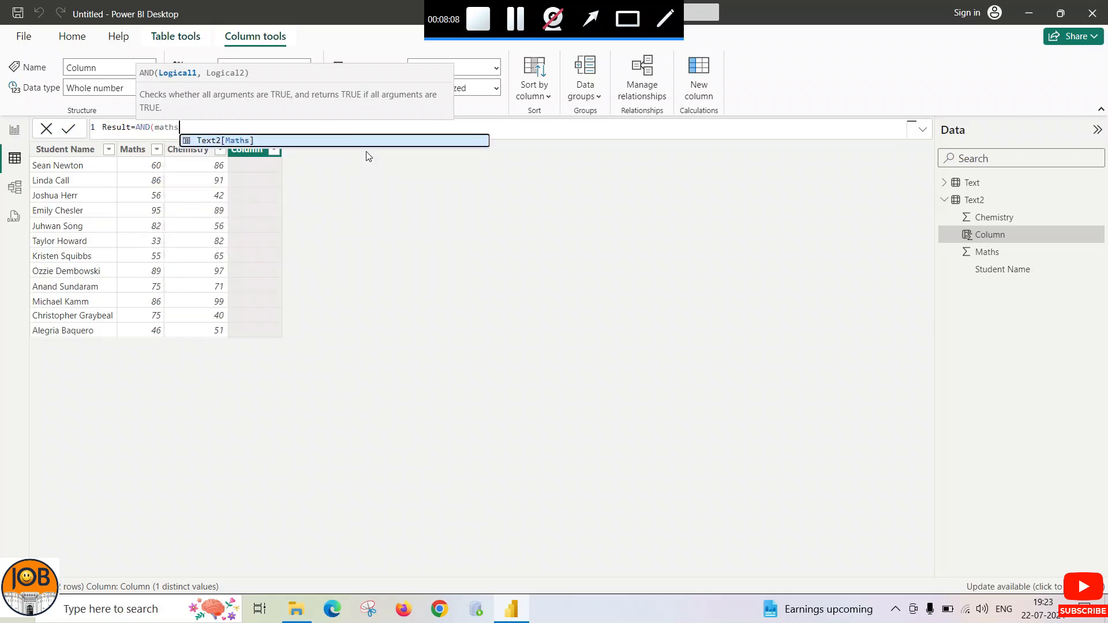
key(Tab)
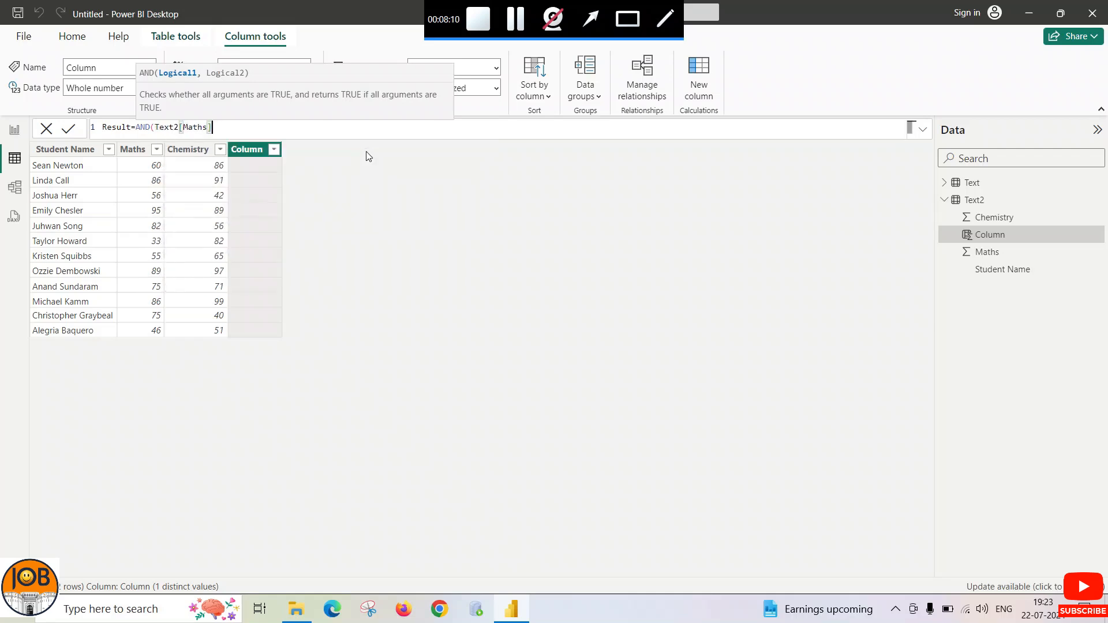
text(>80,)
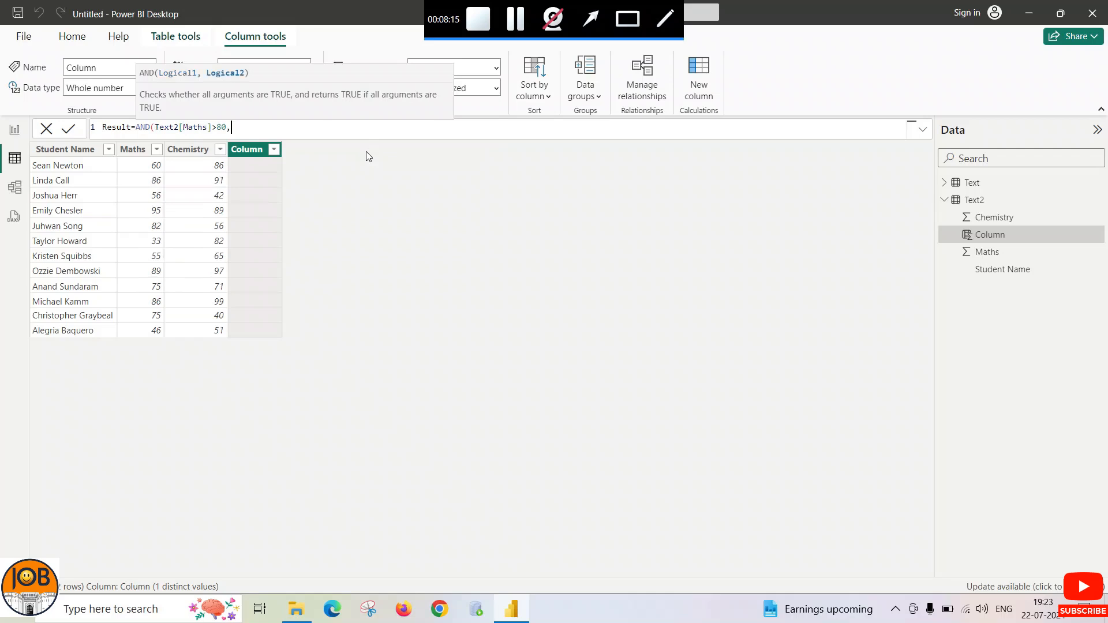
text(chem)
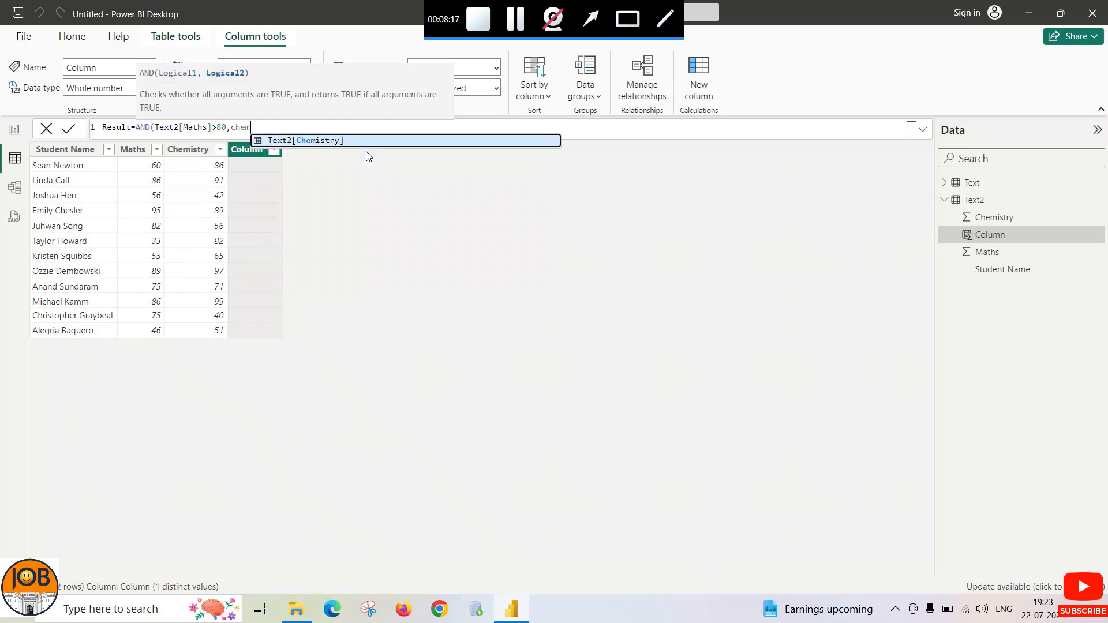
key(Tab)
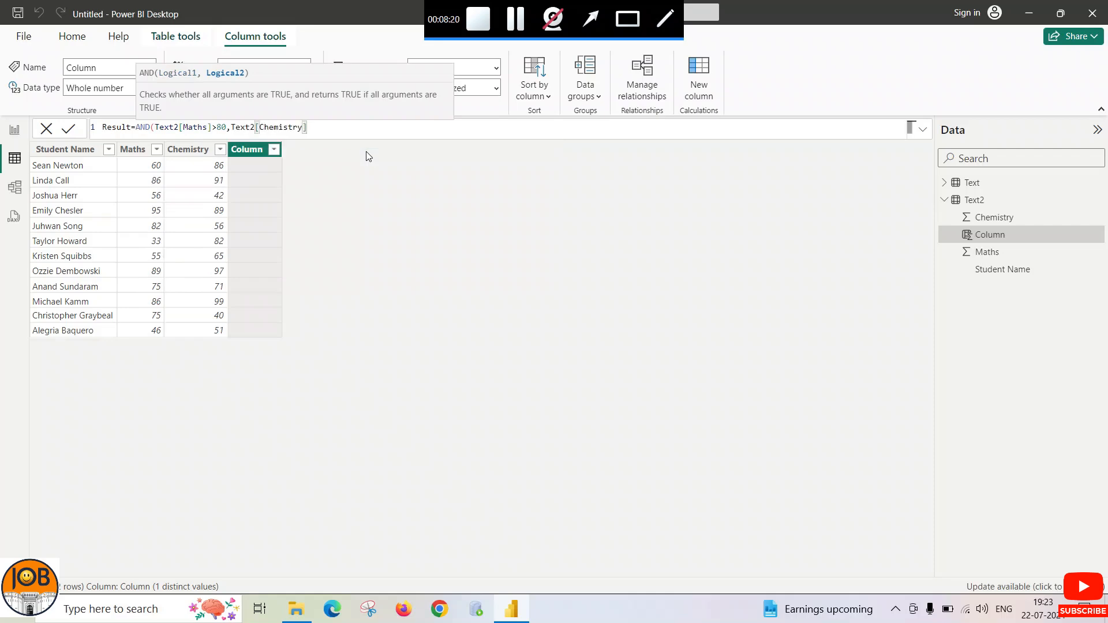
text(>80))
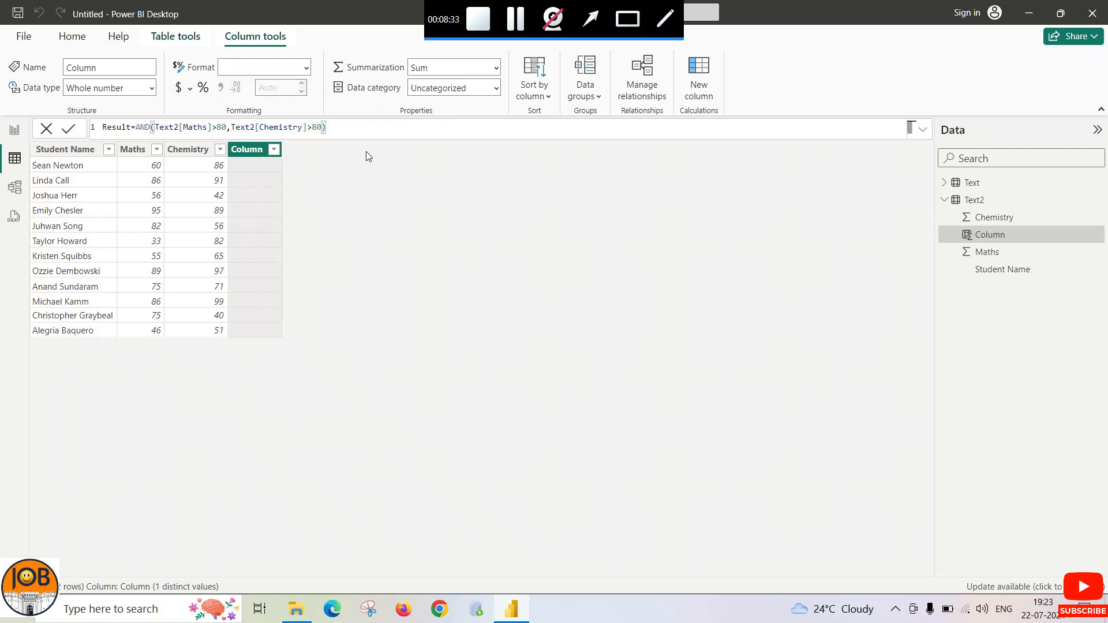
key(Return)
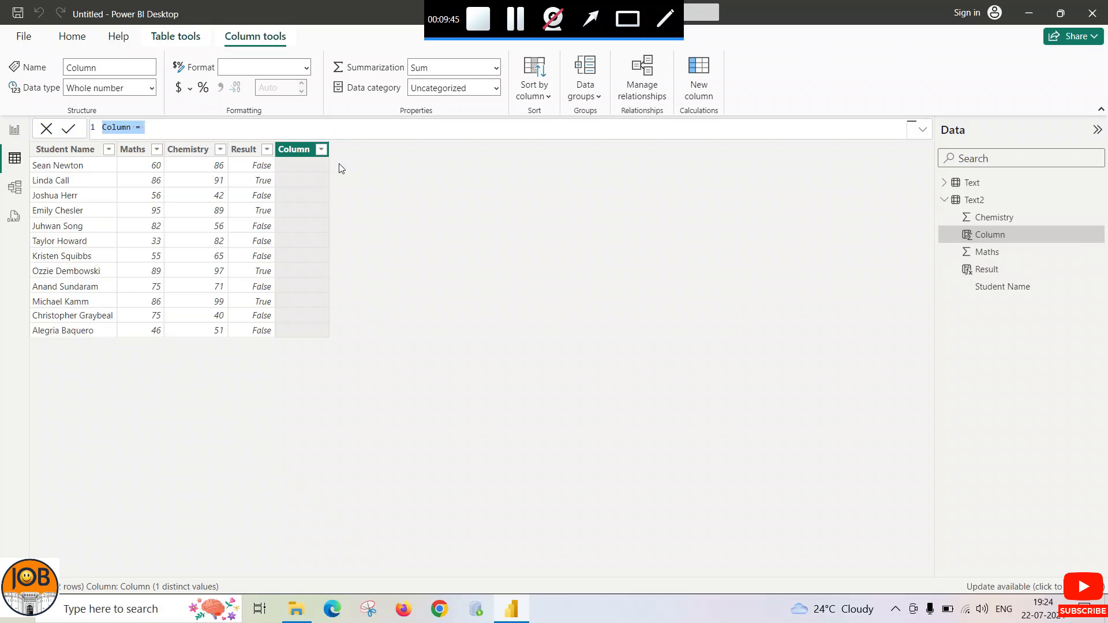
- Add a calculated column named Result1 to the Text2 table with the formula OR(Text2[Maths]>80,Text2[Chemistry]>80)
text(Result1=)
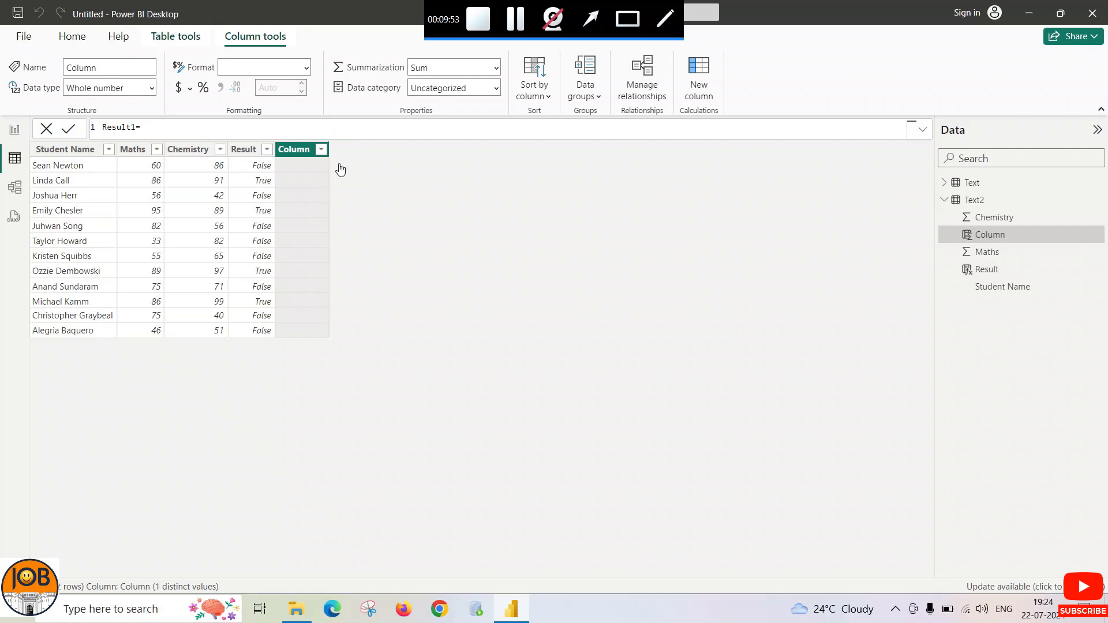
text(Or)
key(Tab)
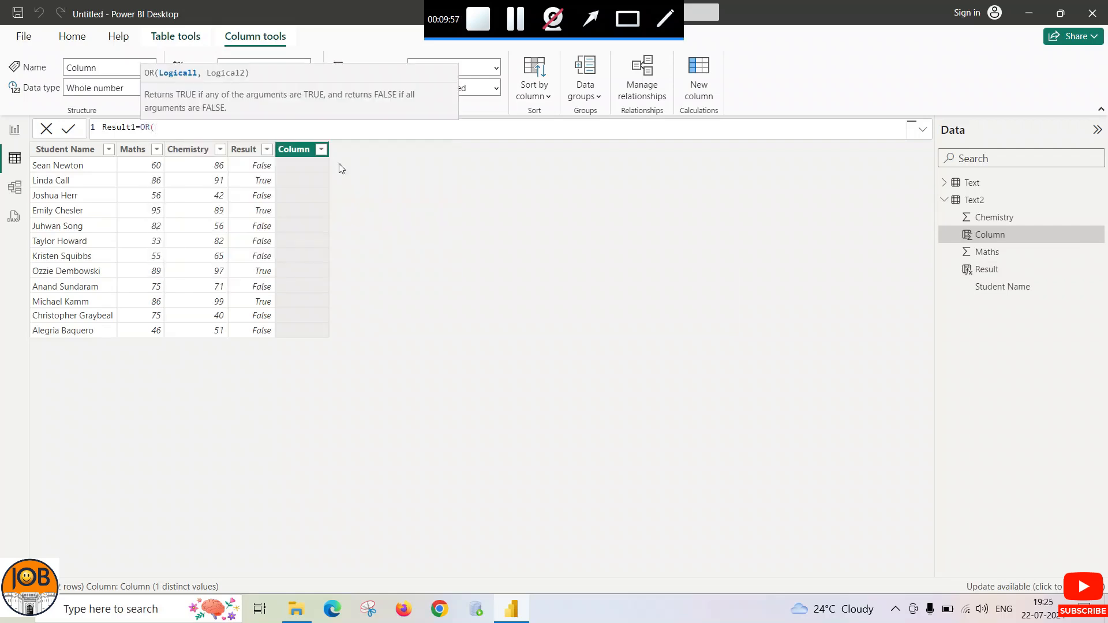
text(maths)
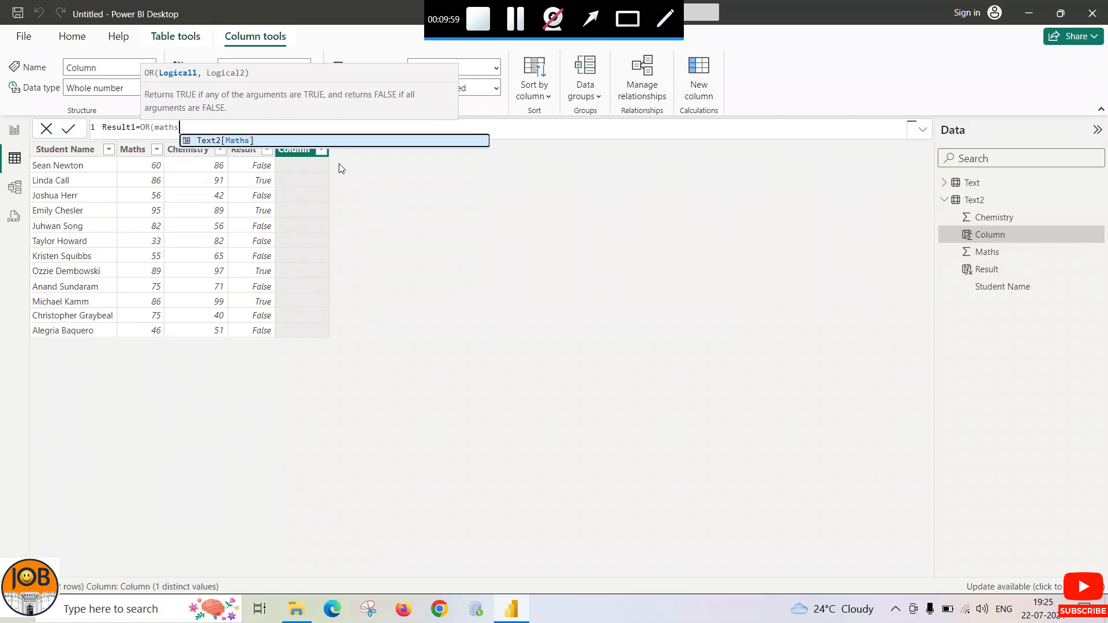
key(Tab)
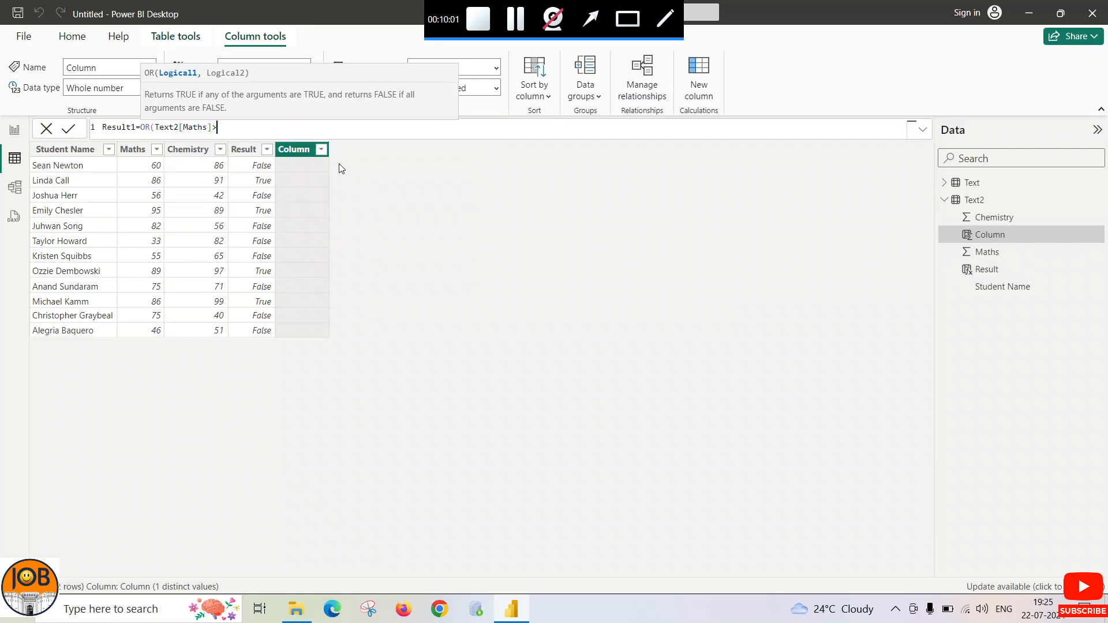
text(>80,chem)
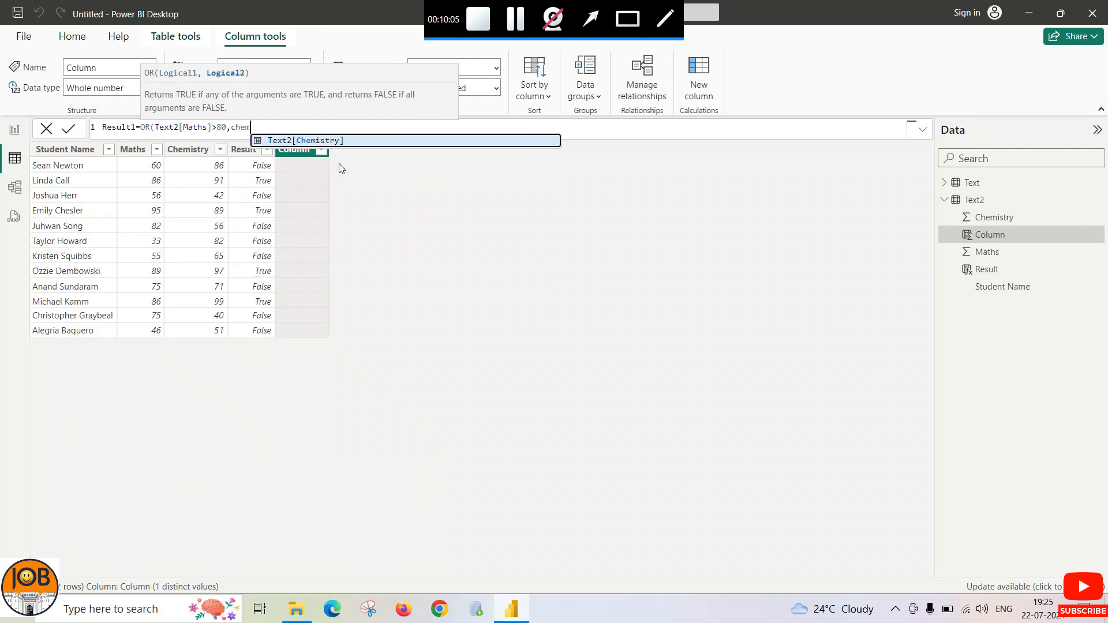
key(Tab)
text(>8)
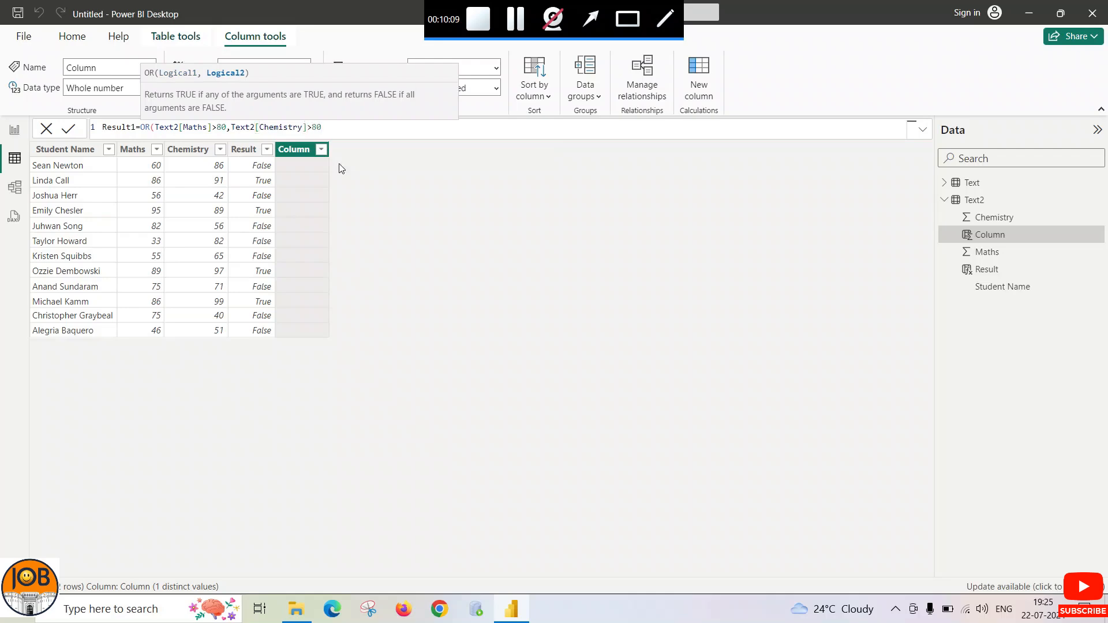
text())
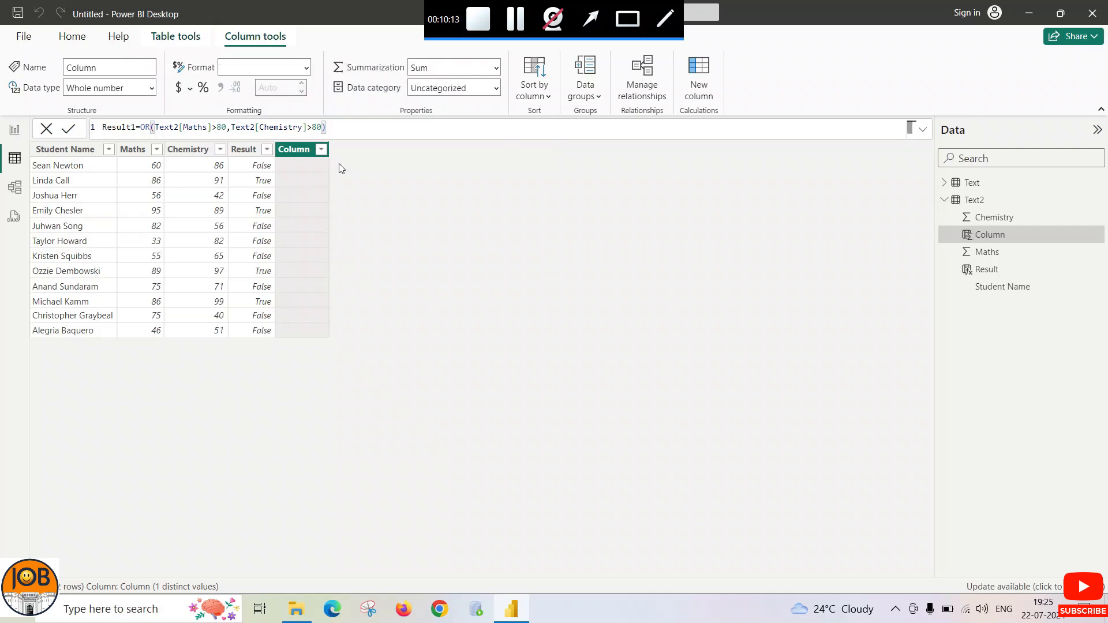
key(Return)
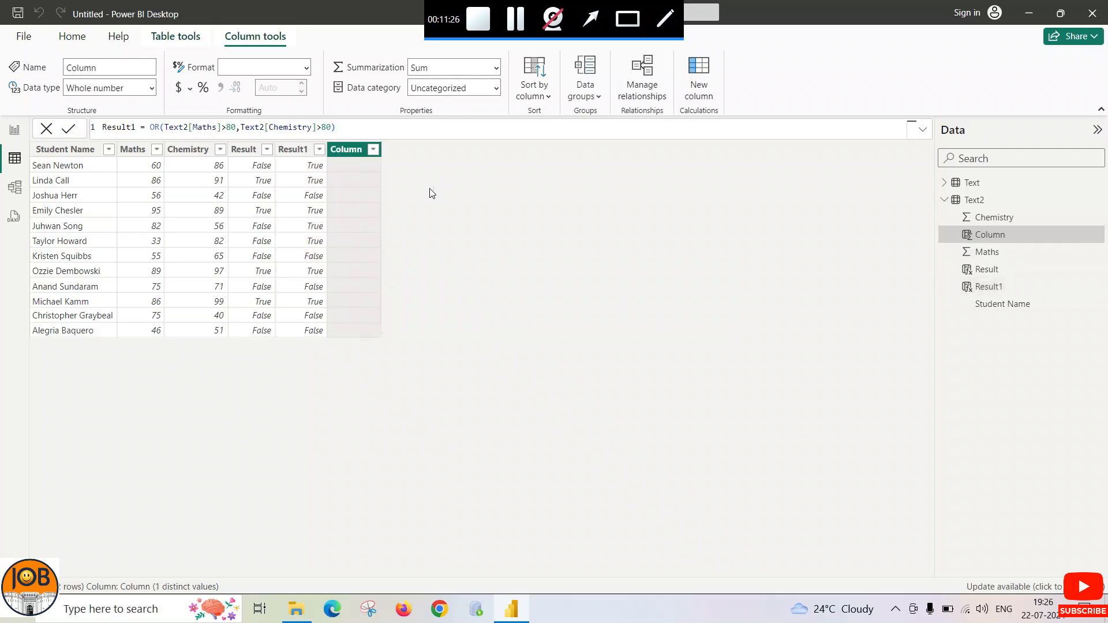
- Start the new Text2 column's formula as Result3=IF(AND(Text2[Maths]>80,Text2[Chemistry]>80), using the AND test as the IF condition
text(R)
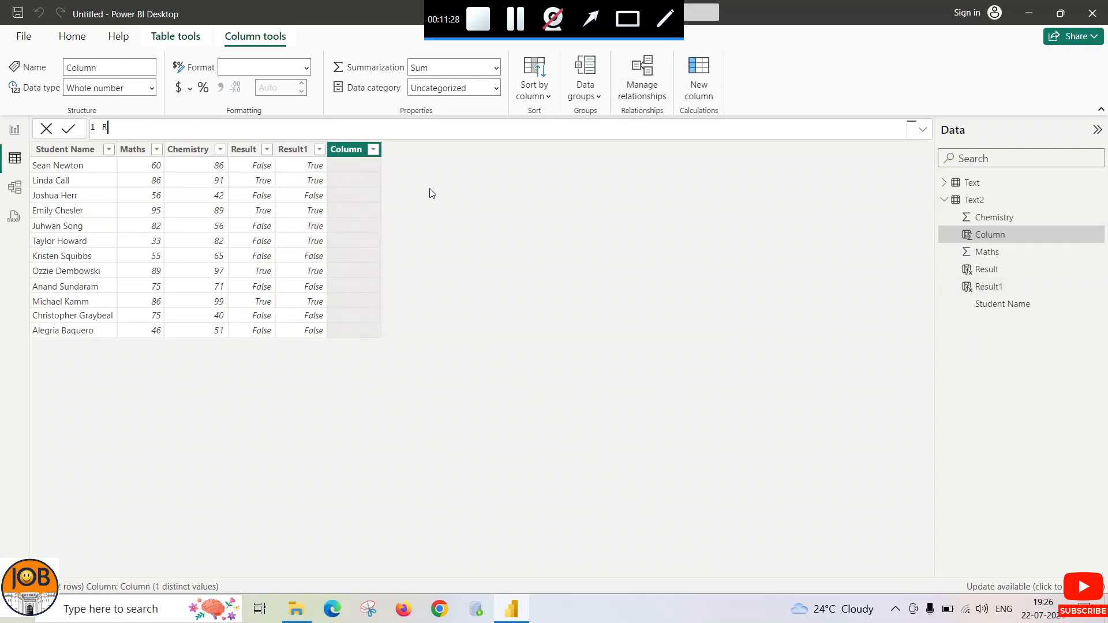
text(esult3=)
text(if)
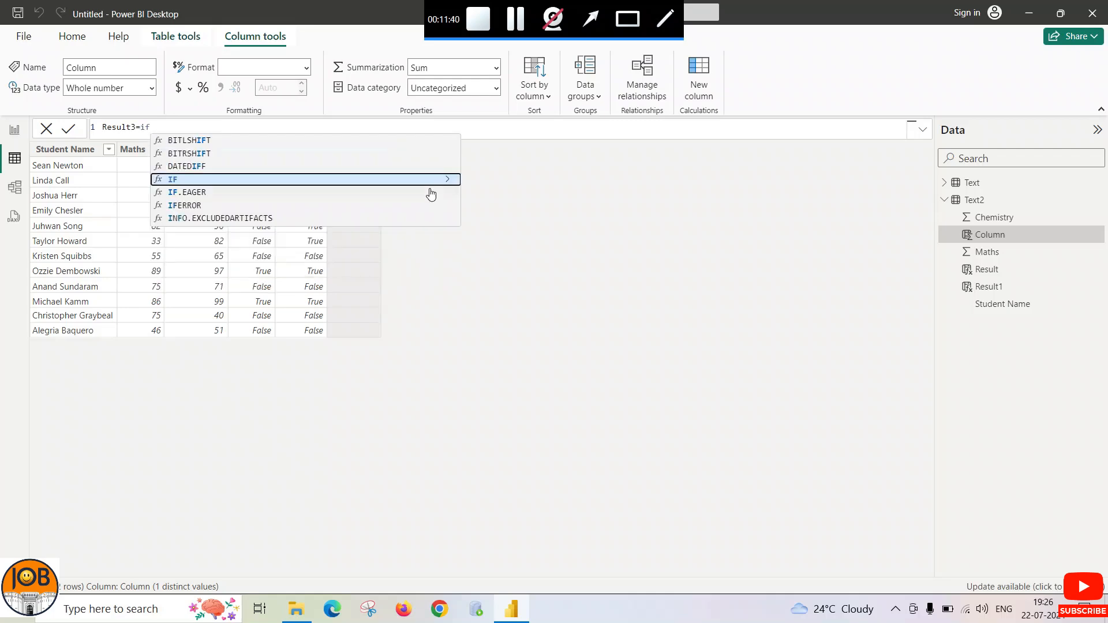
key(Tab)
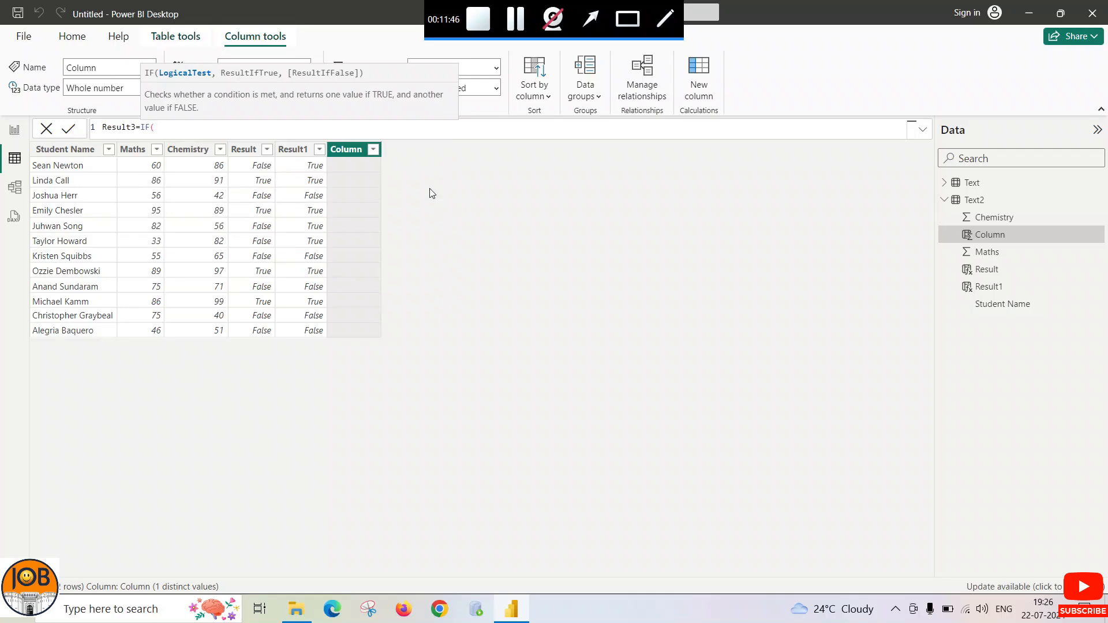
text(and)
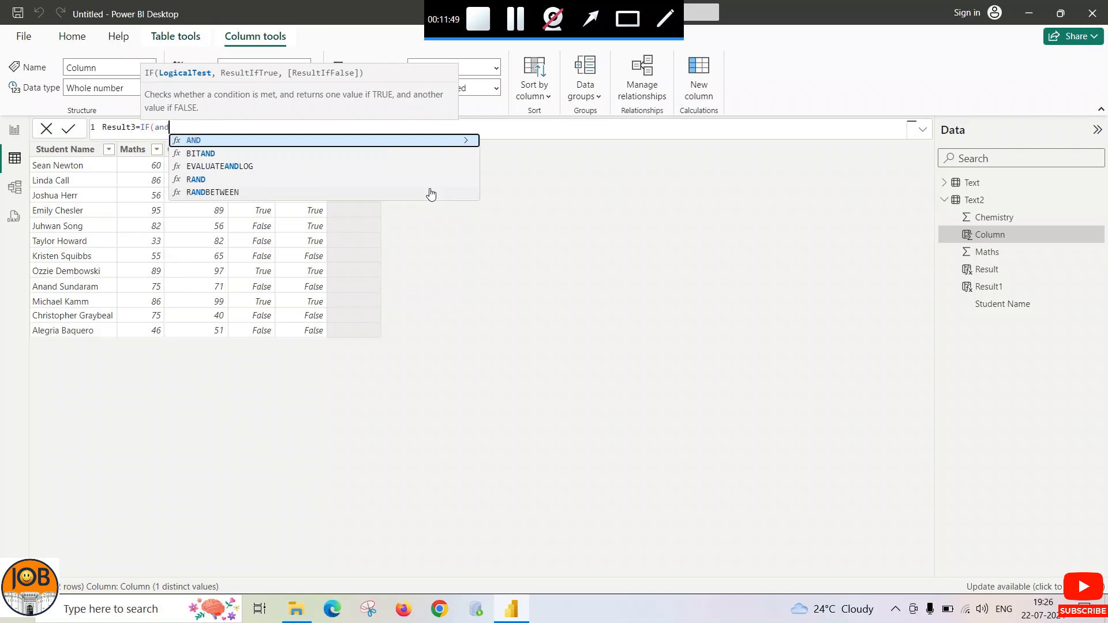
key(Tab)
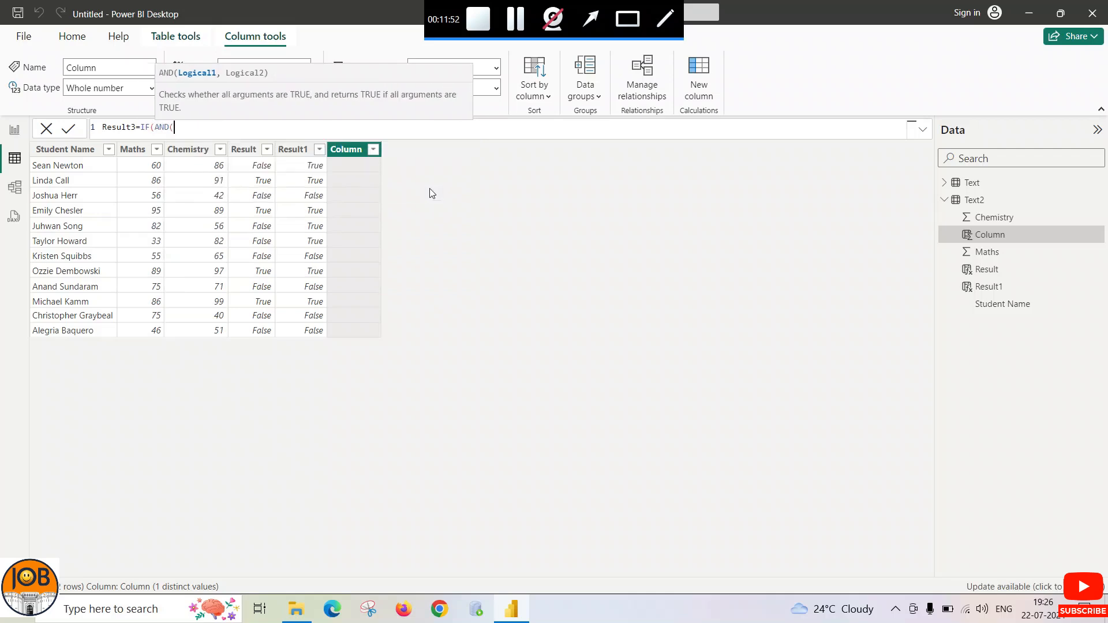
text(m)
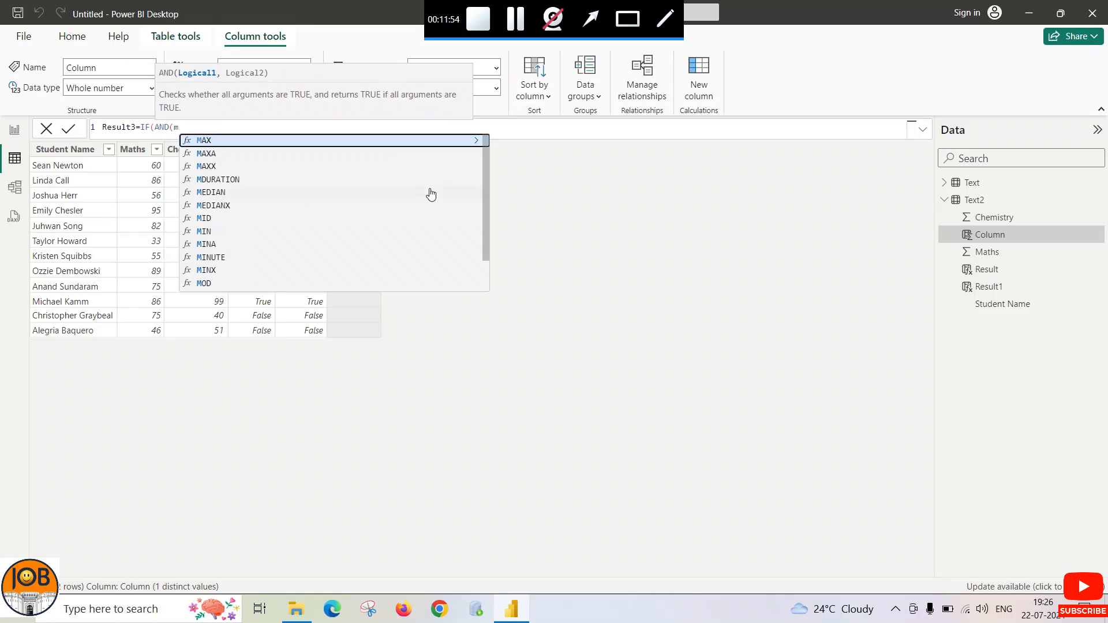
text(ath)
key(Tab)
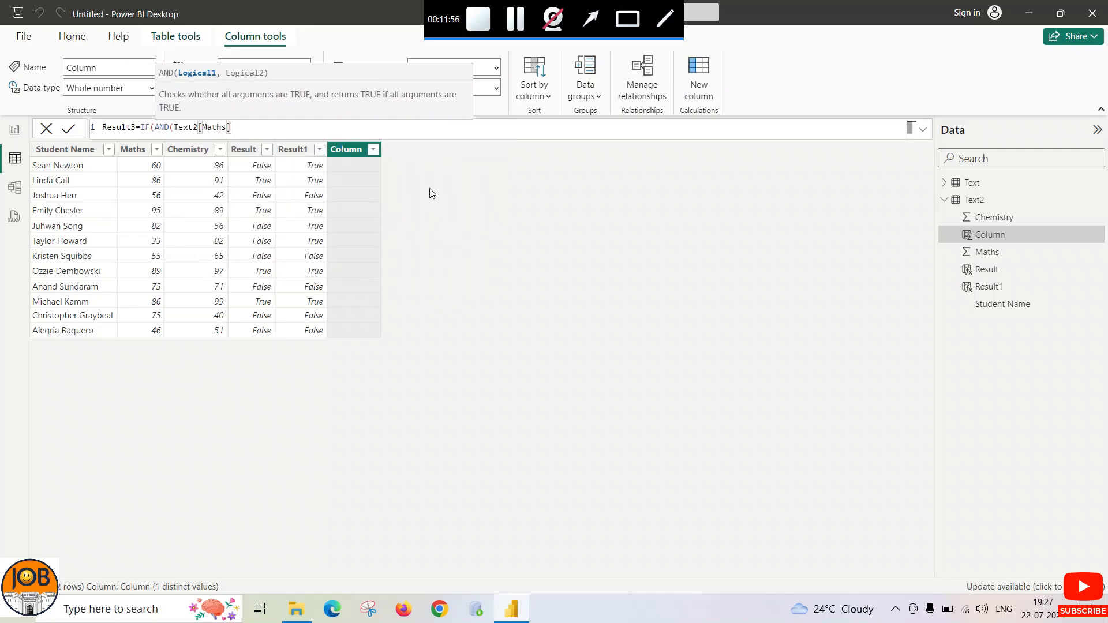
text(>80,)
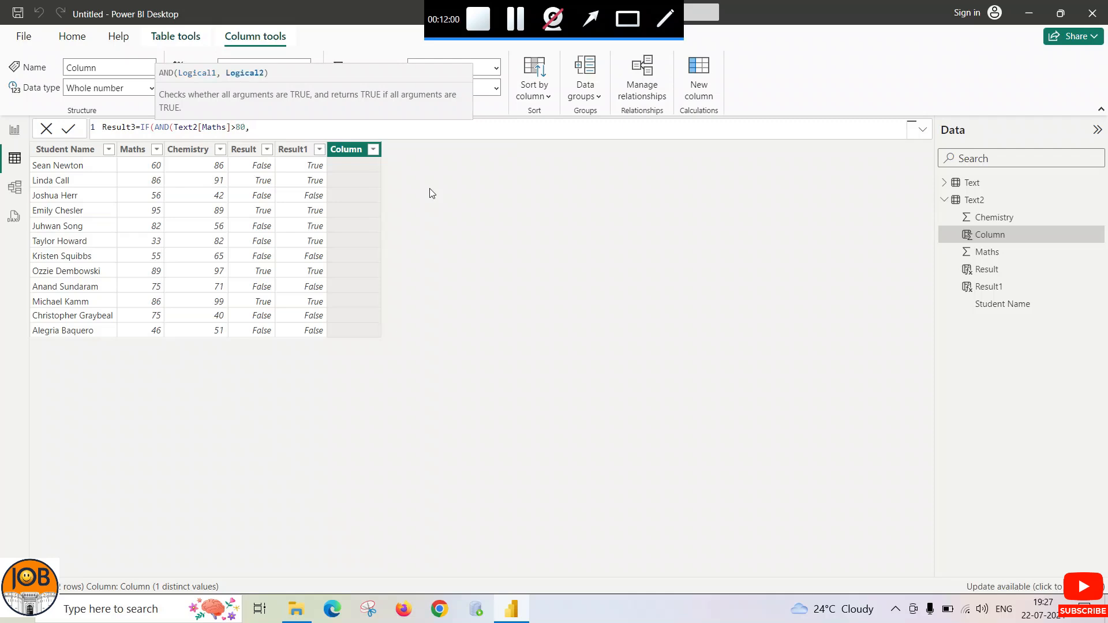
text(Text2[C)
key(Tab)
text(>80))
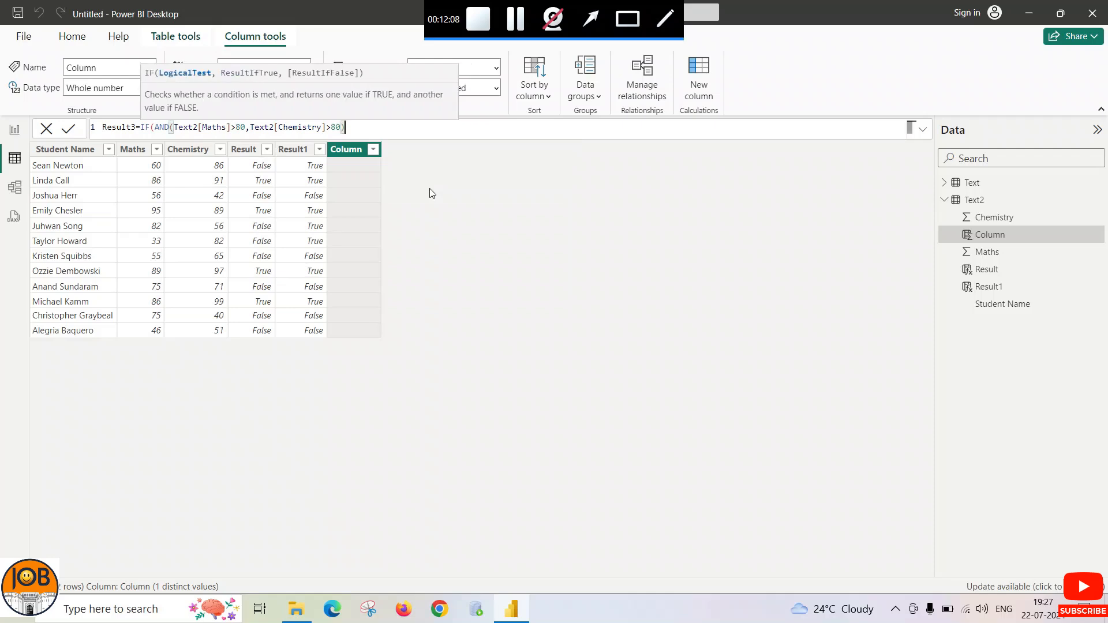
- Add "Best" as the result-if-true argument of the Result3 IF formula
text(,)
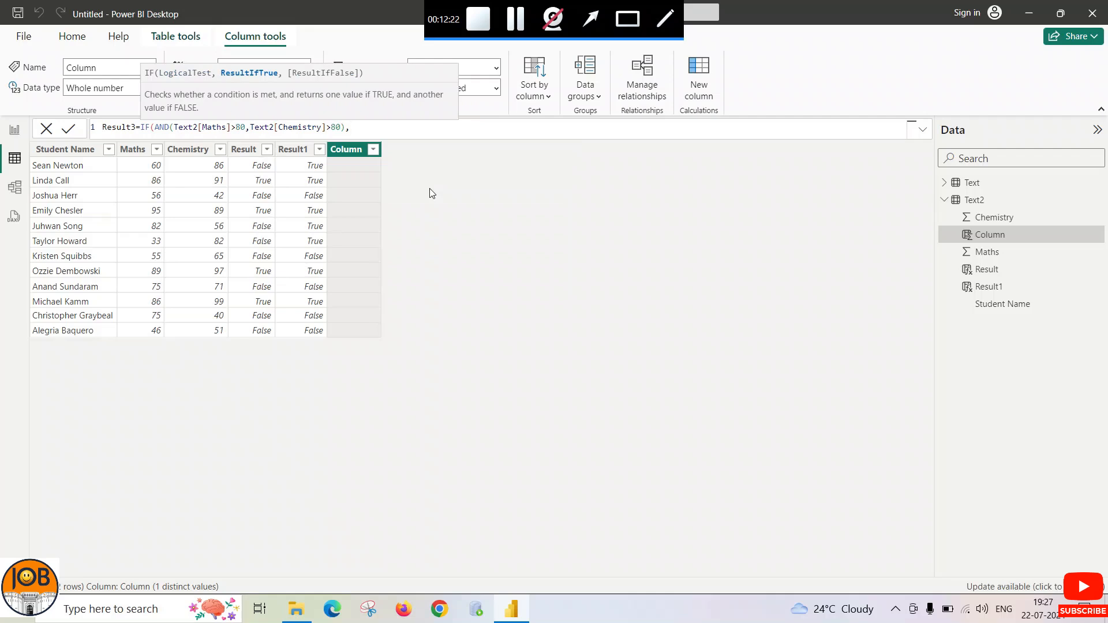
text("")
text(Best)
key(Right)
text(,)
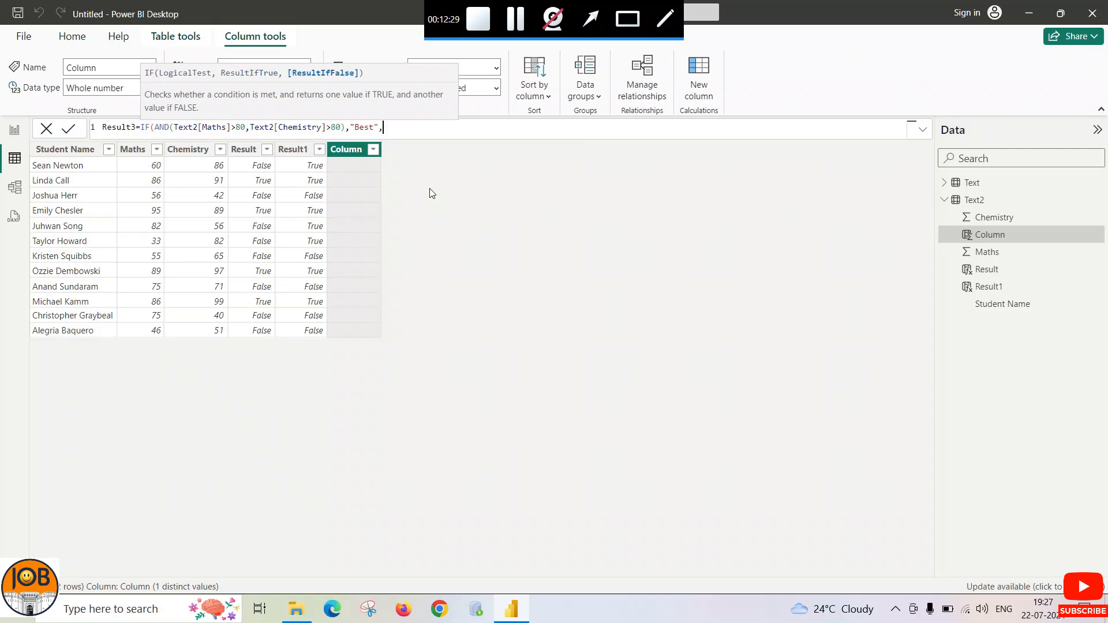
- Complete the Result3 formula with "Ok" as the result if false, and commit it
text("")
key(Left)
text(ok)
key(Left)
key(BackSpace)
text(O)
key(Right)
text())
key(BackSpace)
key(Right)
text())
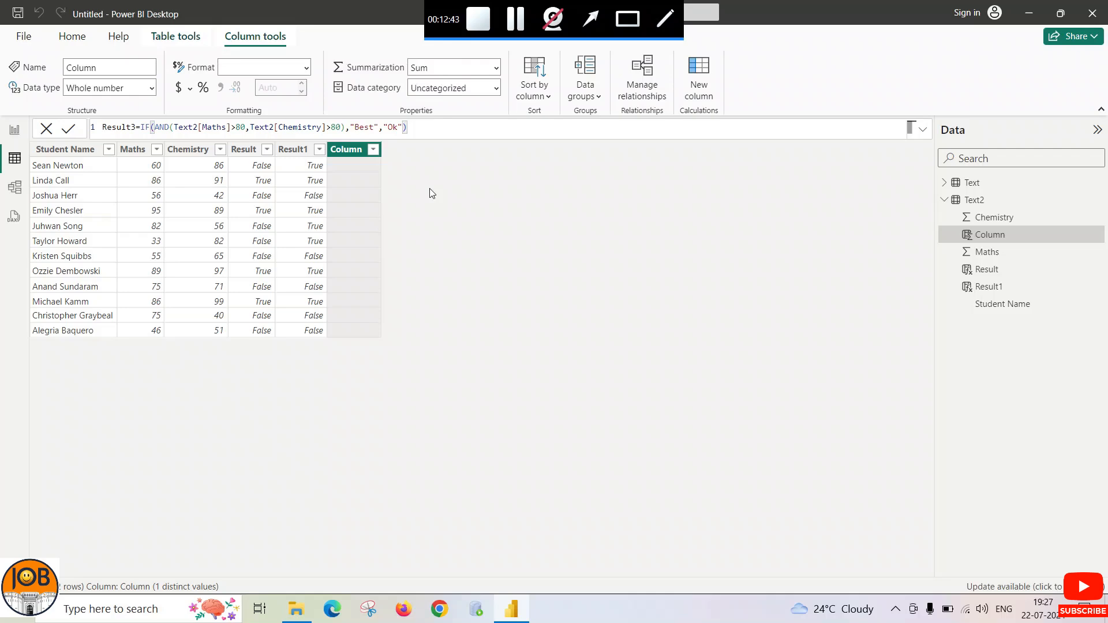
key(Return)
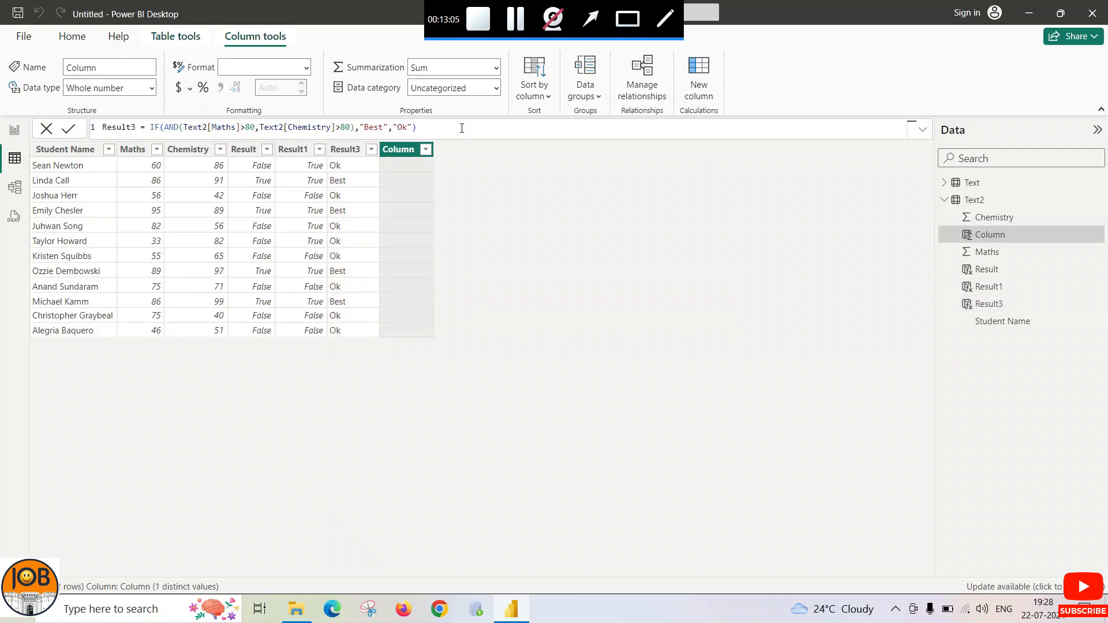
- Start the next Text2 column's formula as Result4=IF(OR(Text2[Maths]>80,Text2[Chemistry]>80), using the OR test as the IF condition
text(Res)
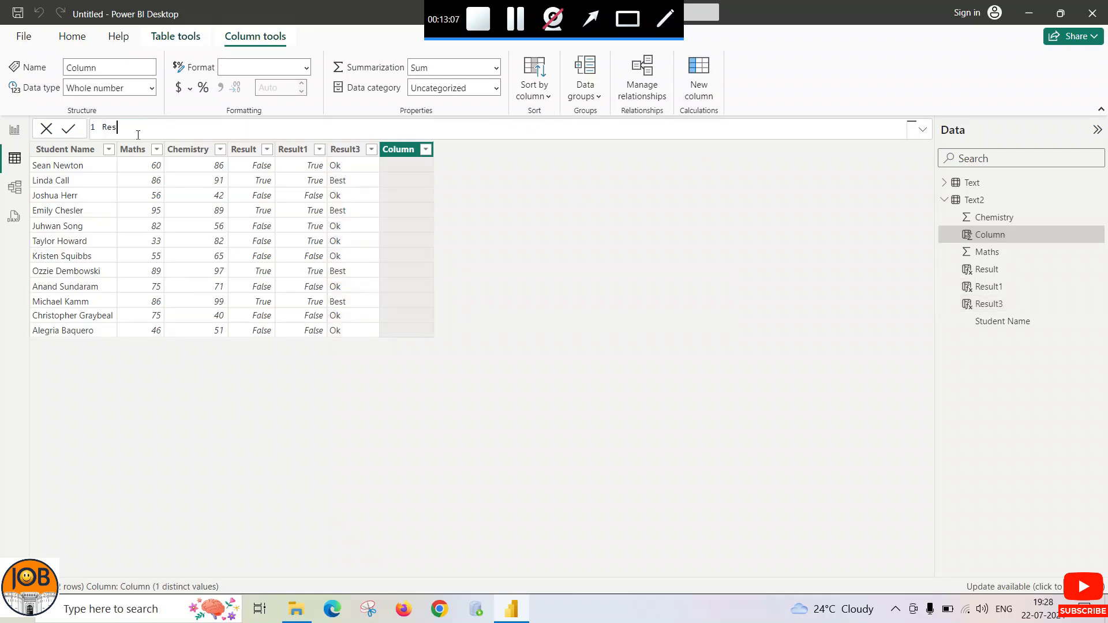
text(ult4=IF()
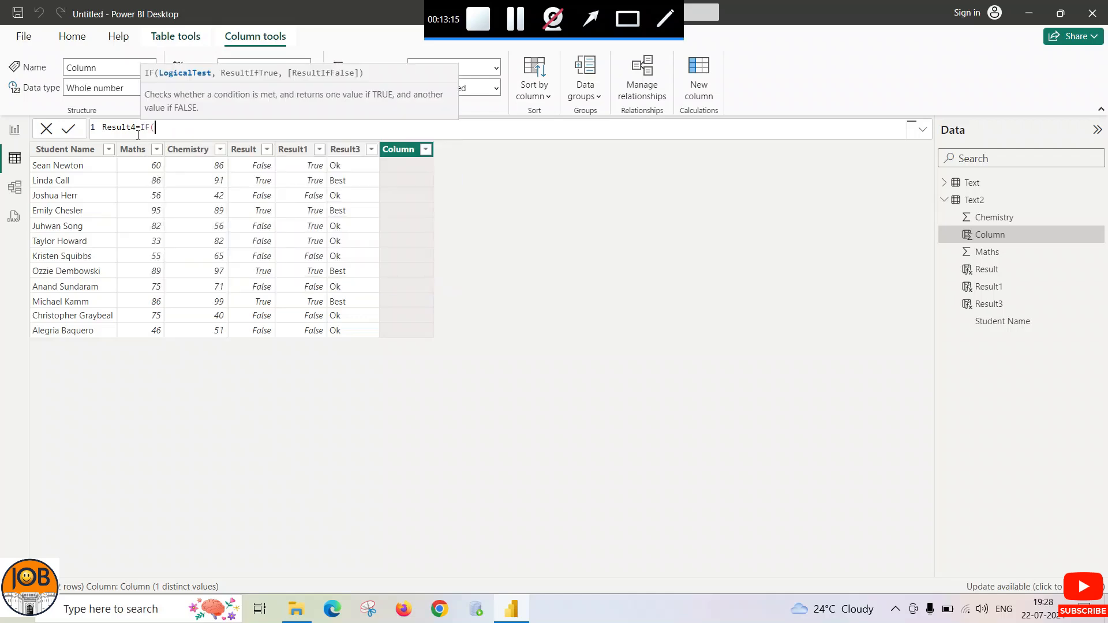
text(OR()
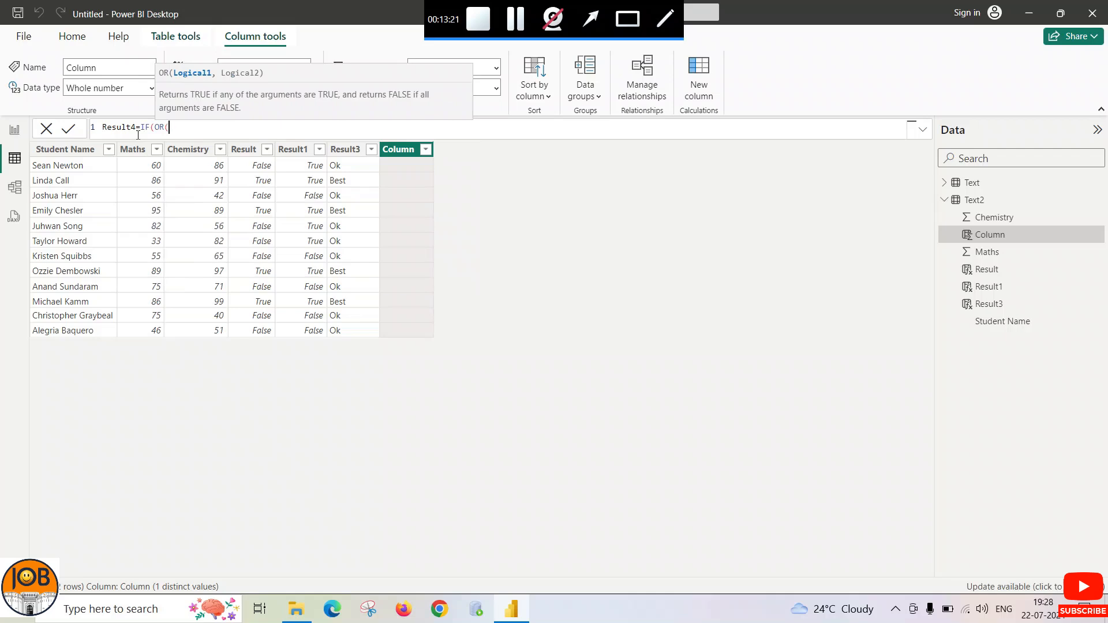
text(math)
key(Tab)
text(>80,)
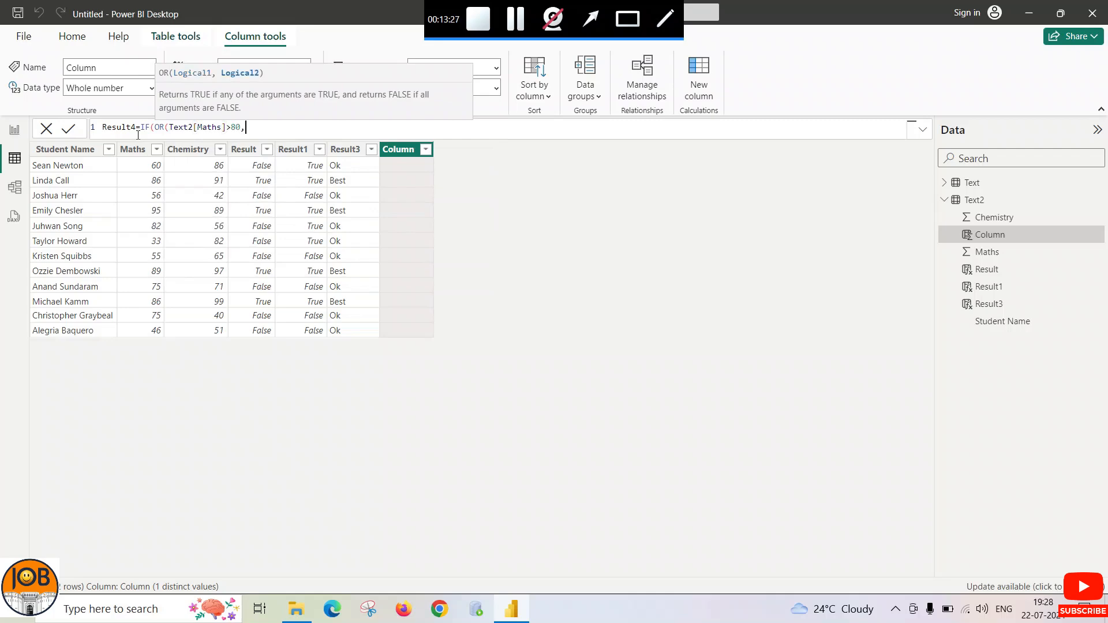
text(che)
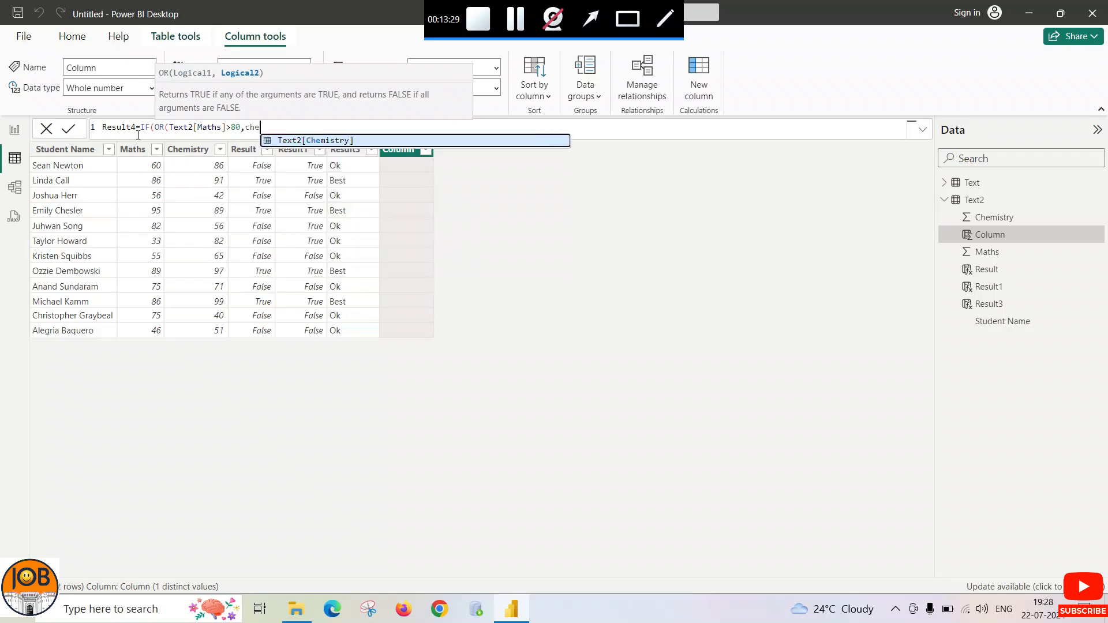
key(Tab)
text(>80)
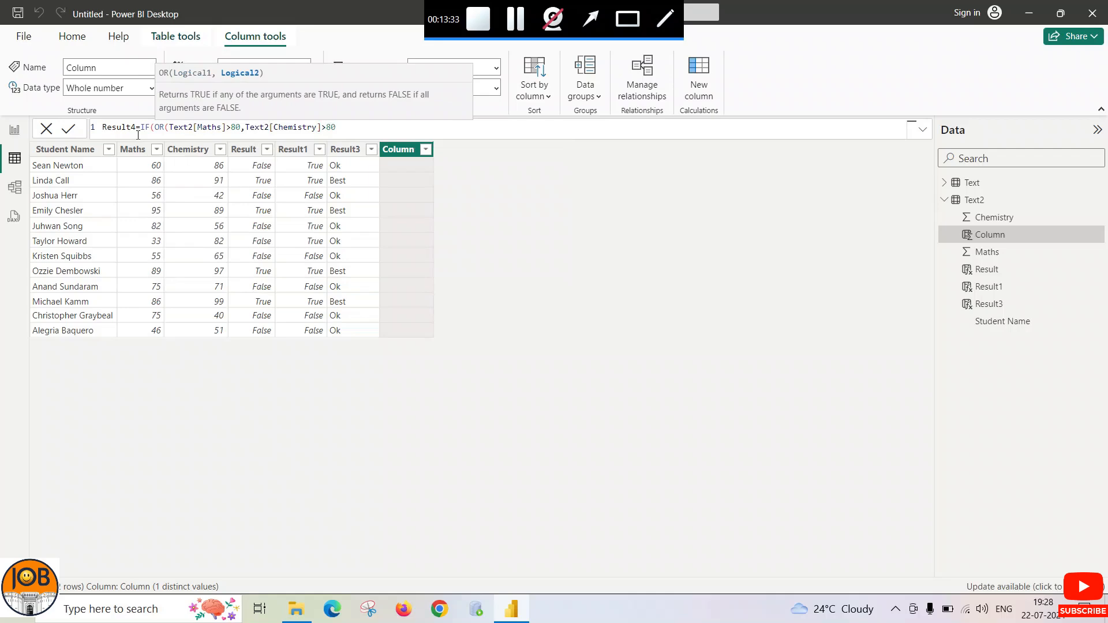
text(),)
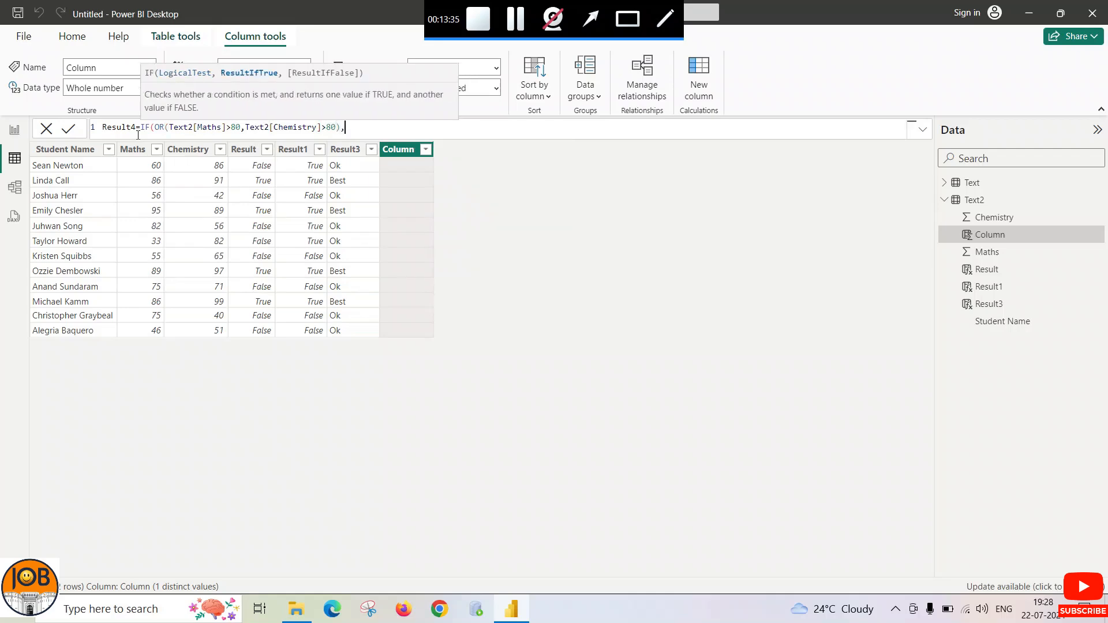
- Complete the Result4 formula with "Good" as the result if true and "Ok" if false, and commit it
text("")
text(Exc)
key(BackSpace)
key(BackSpace)
key(BackSpace)
text(Good)
text(,)
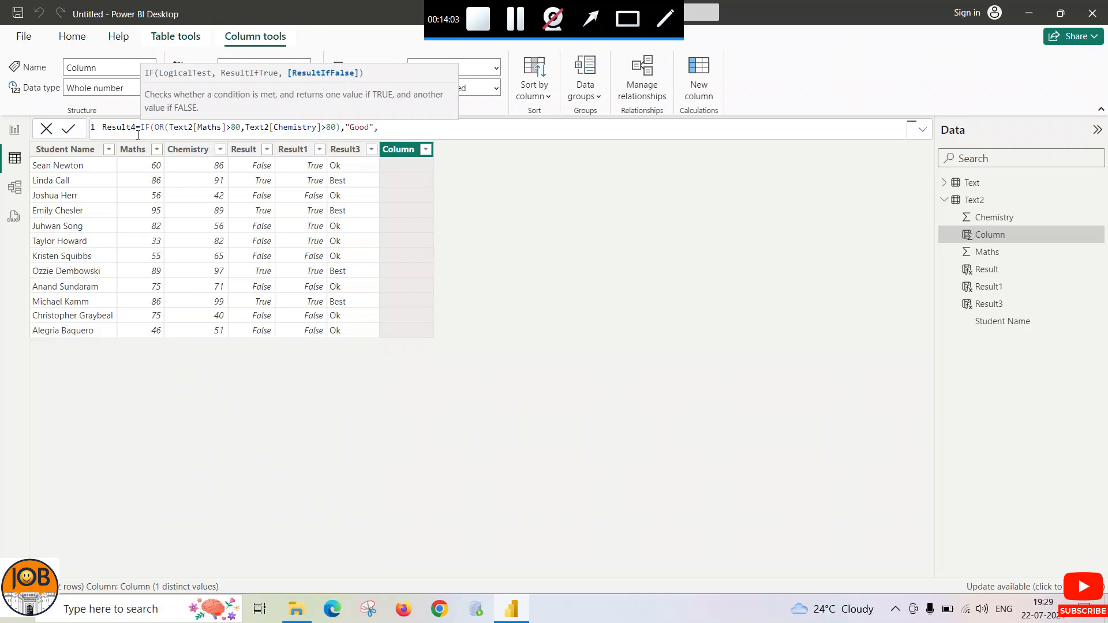
text(""Ok))
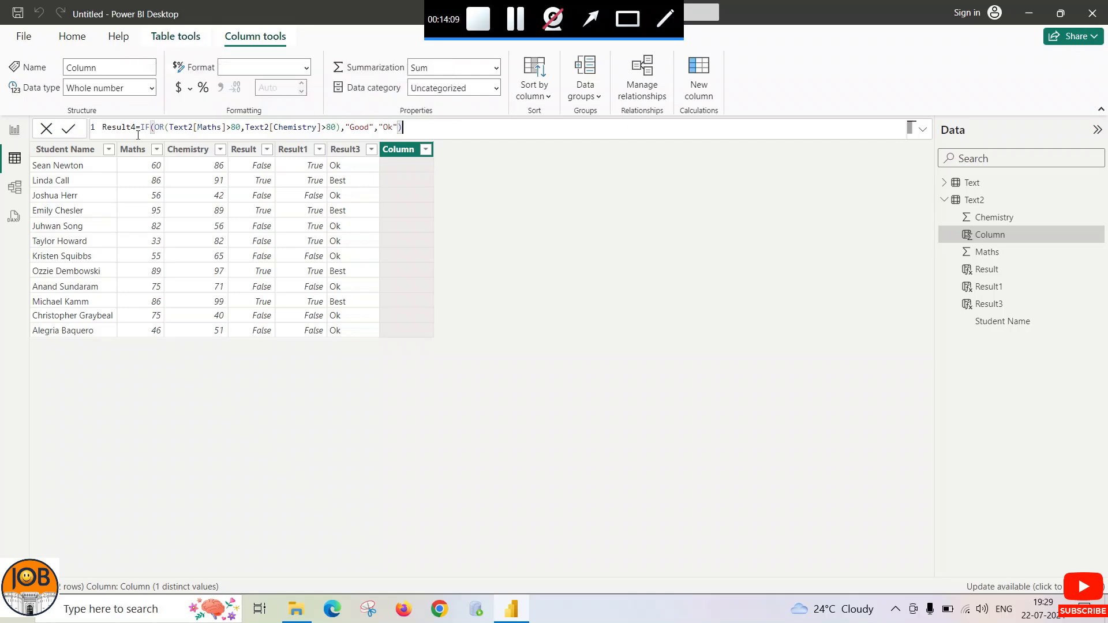
key(Return)
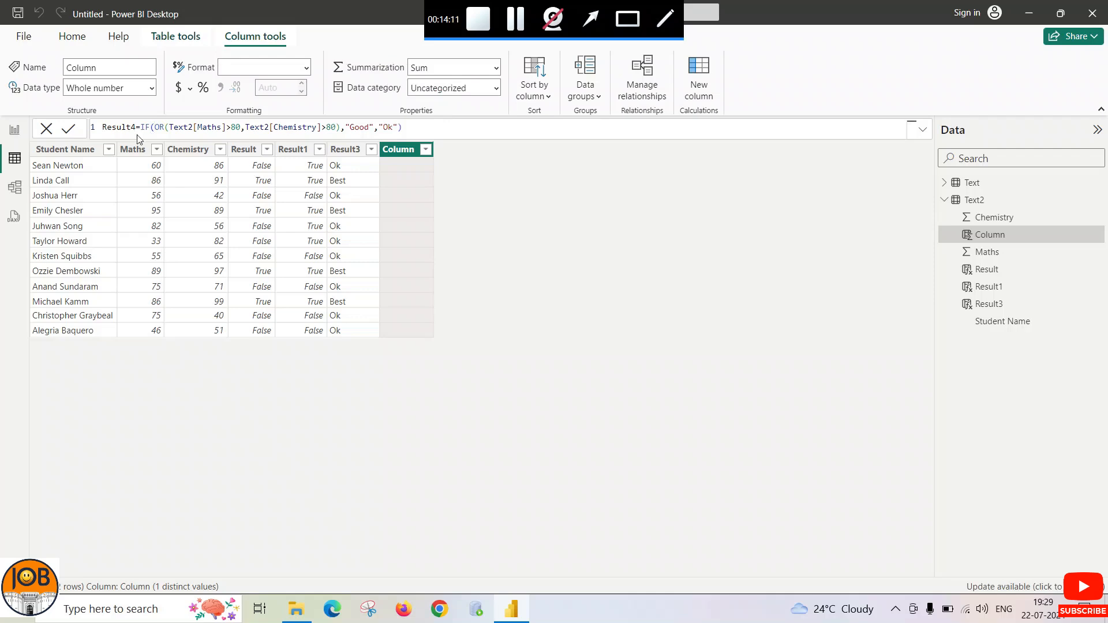